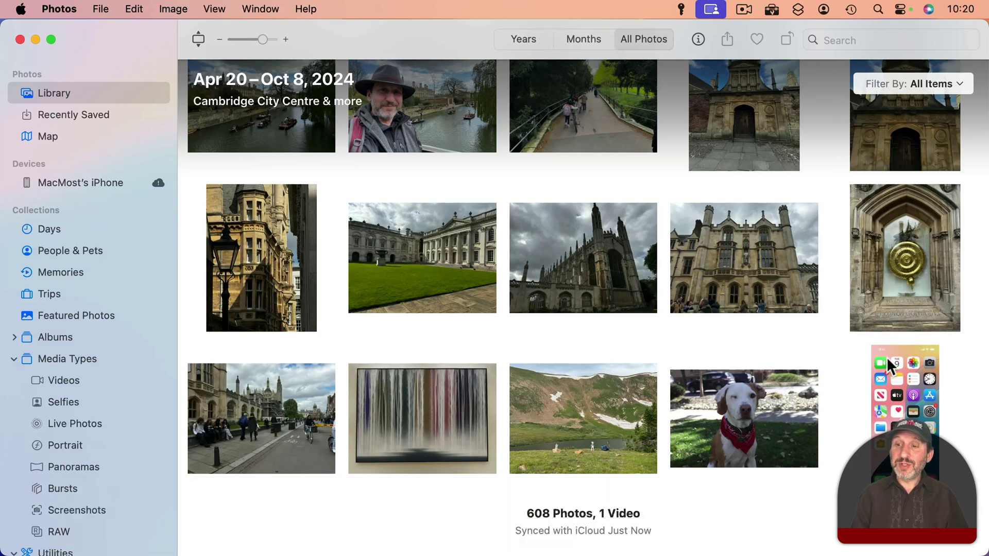
Step: Export the home-screen screenshot from Photos as a JPEG to the Desktop
double_click(886, 357)
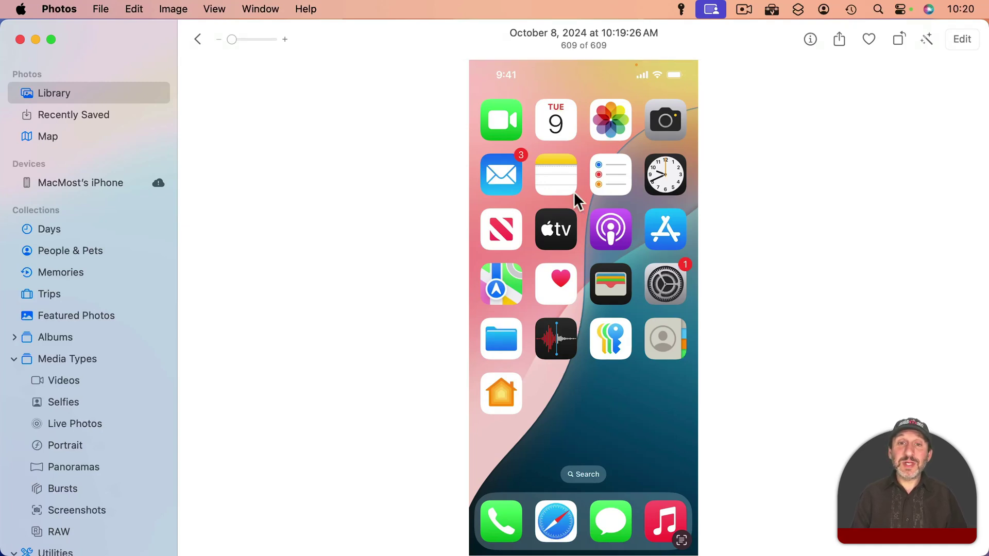
left_click(100, 10)
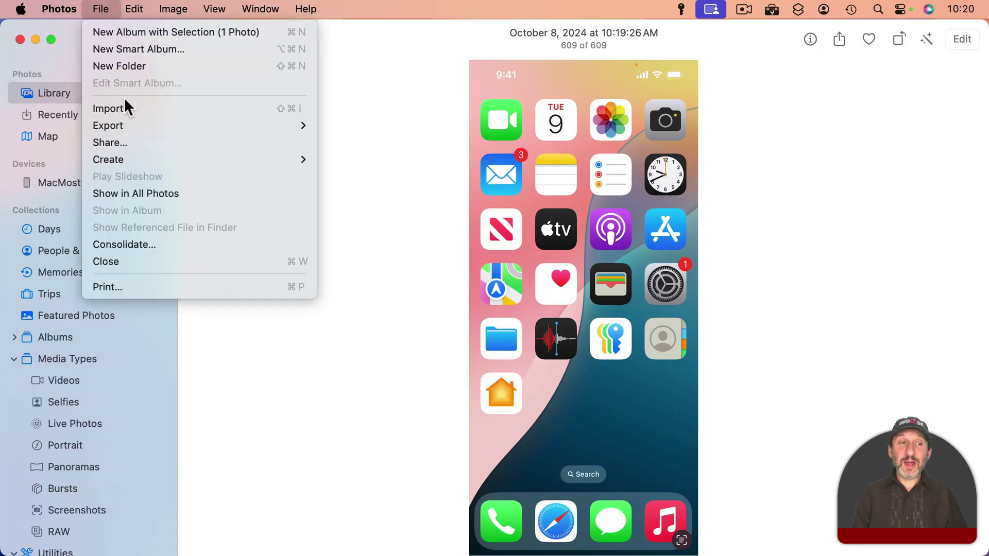
mouse_move(127, 124)
left_click(329, 126)
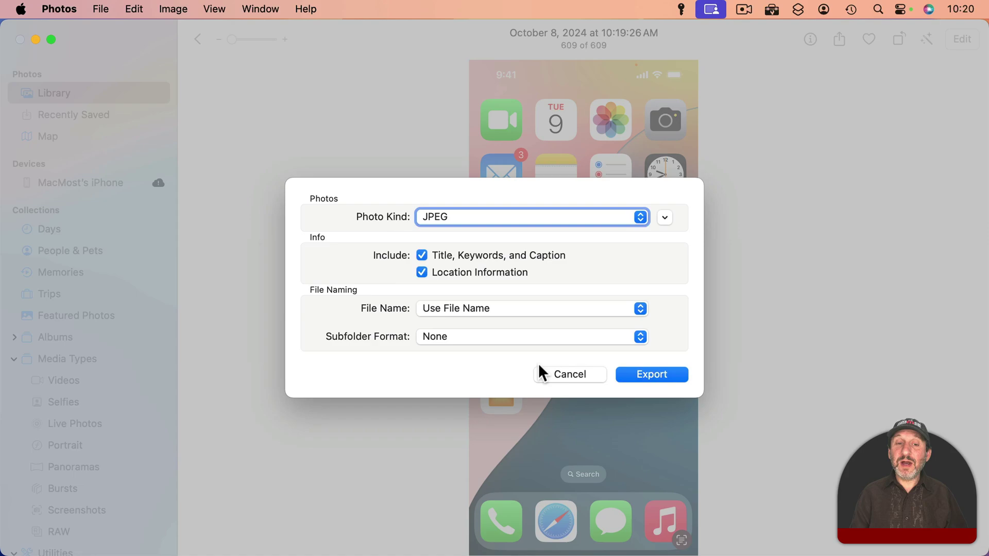
left_click(633, 375)
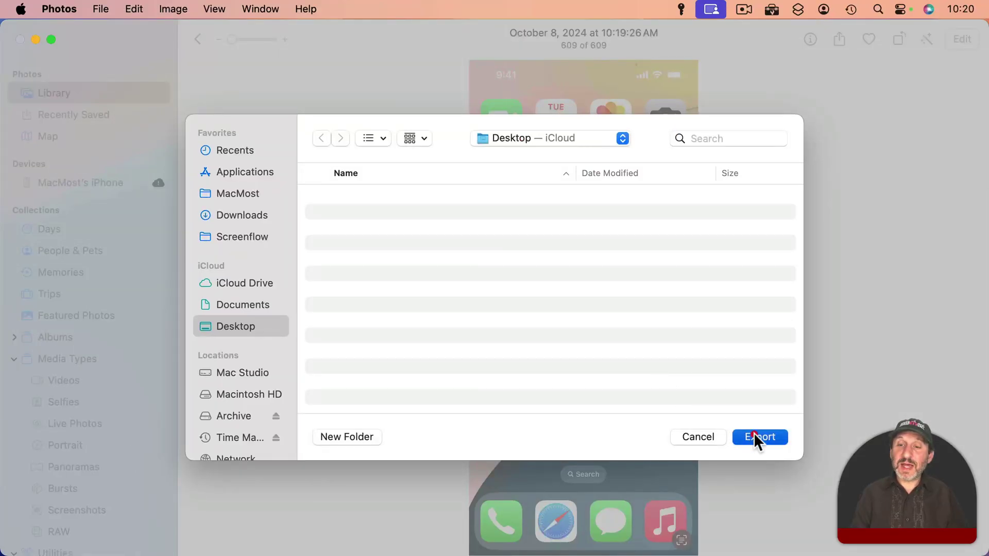
left_click(760, 437)
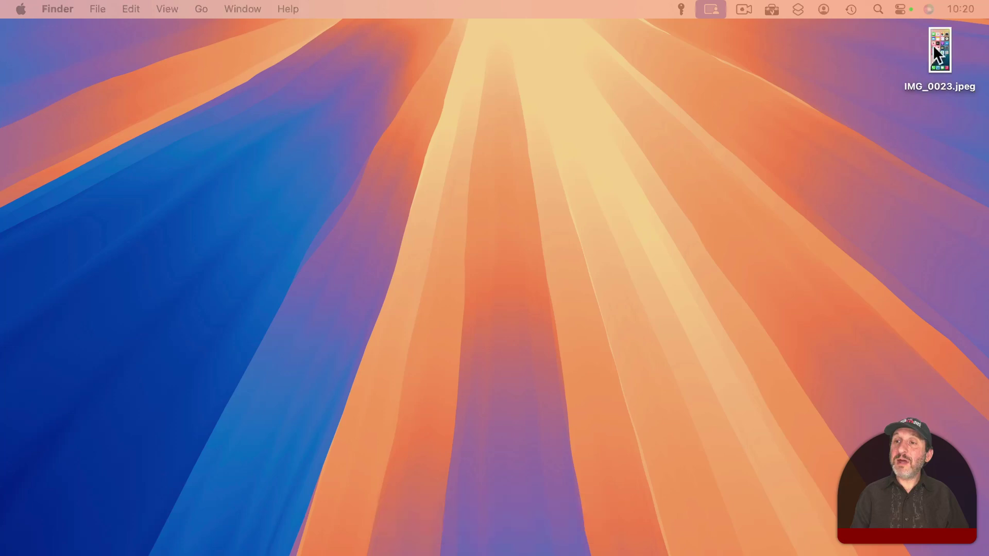
Step: Get Info on IMG_0023.jpeg to confirm its 1170×2532 pixel dimensions
left_click(935, 47)
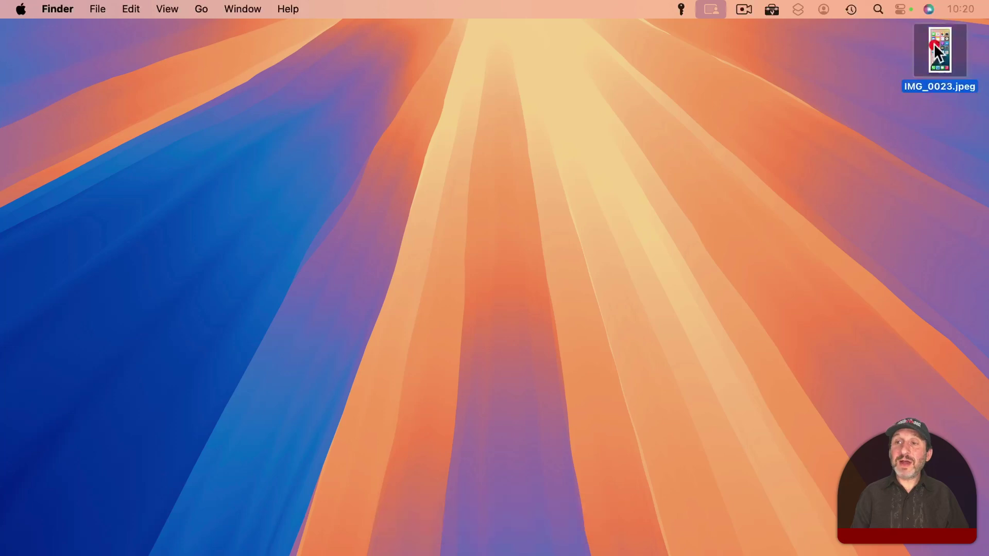
key("super+i")
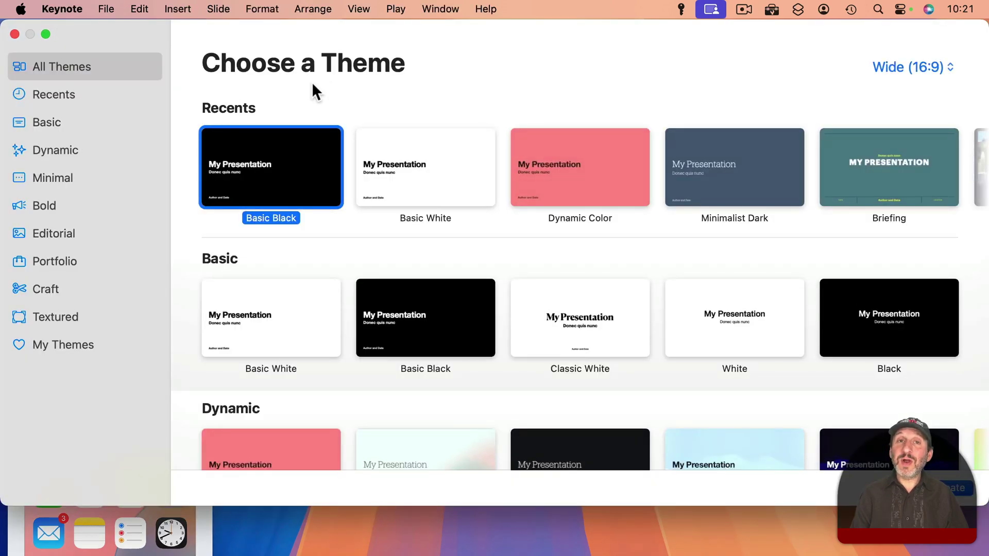
Step: Start a Basic Black presentation and delete its title, subtitle and author boxes
double_click(296, 156)
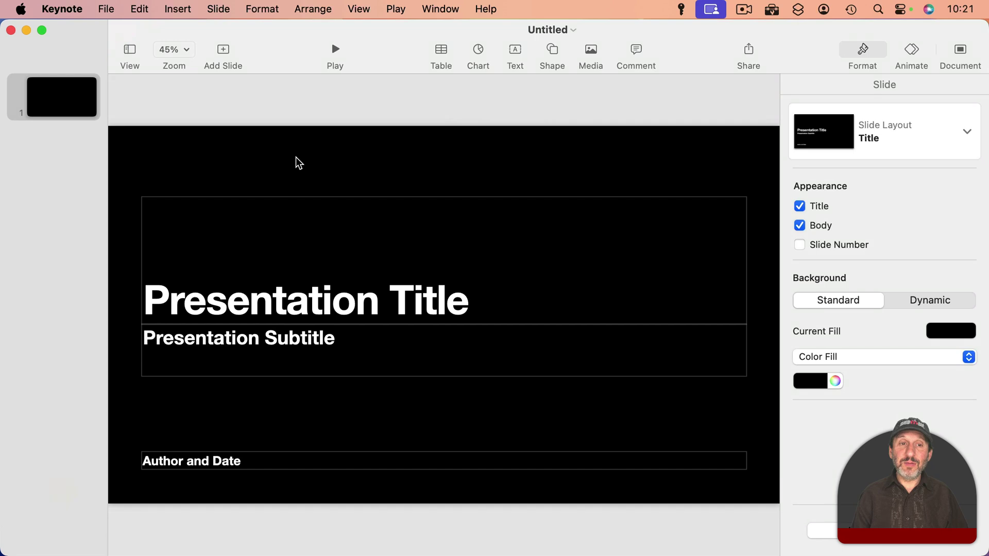
left_click_drag(300, 153, 347, 508)
key("BackSpace")
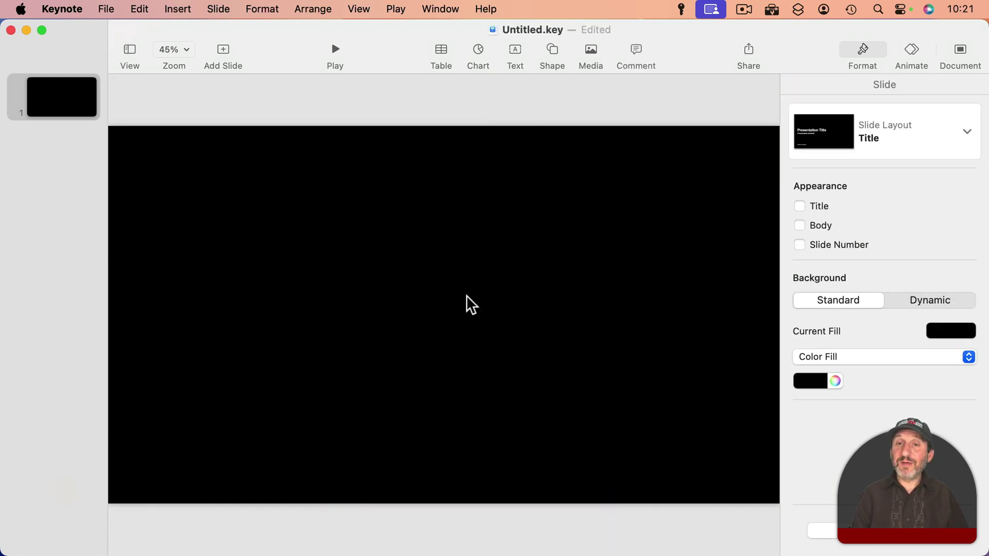
Step: Set a custom 1170 × 2532 slide size and zoom out to fit the tall slide
left_click(953, 60)
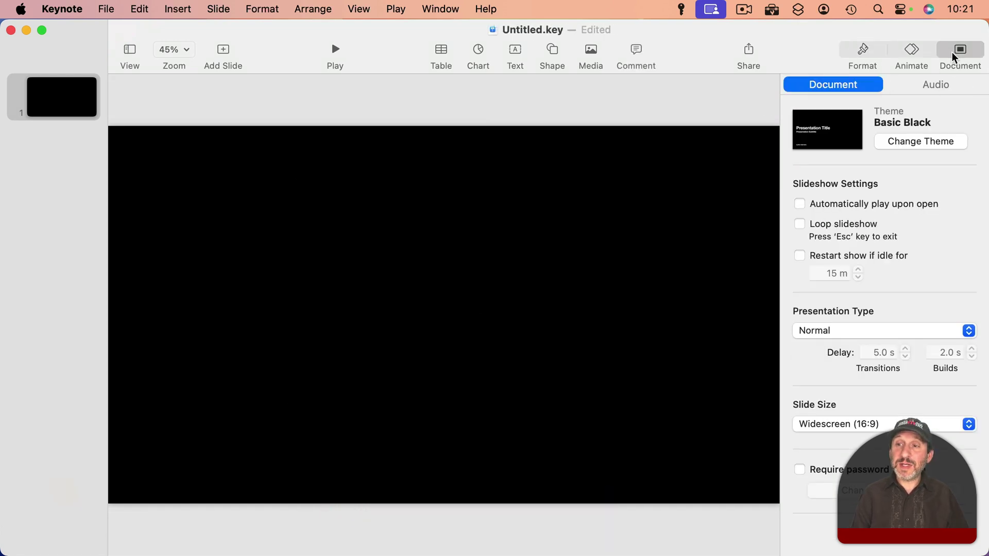
left_click(820, 425)
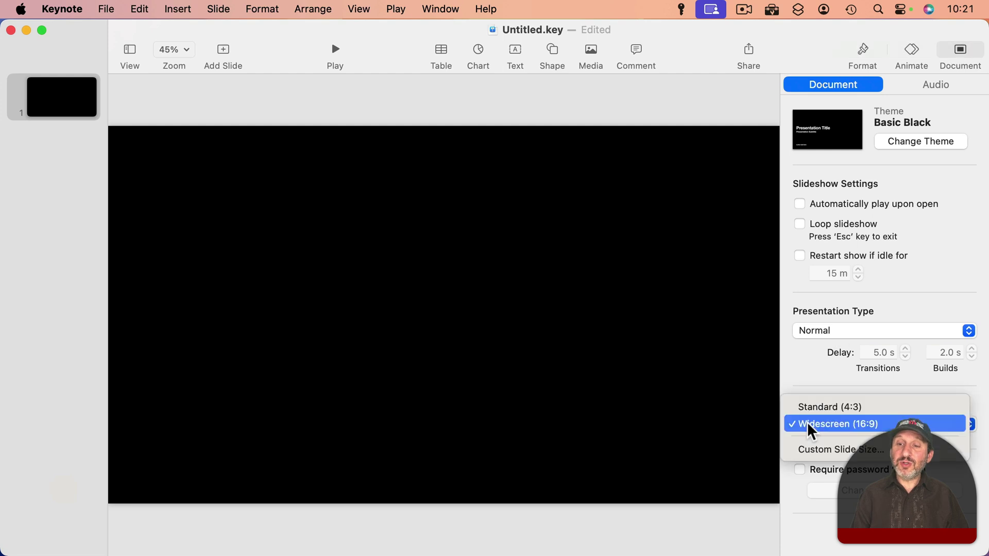
left_click(805, 450)
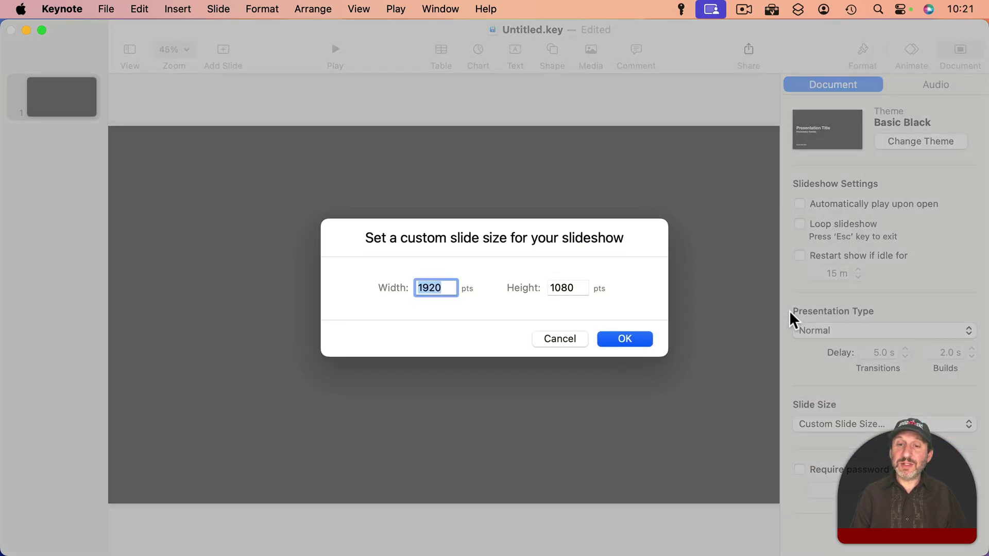
left_click_drag(234, 25, 383, 29)
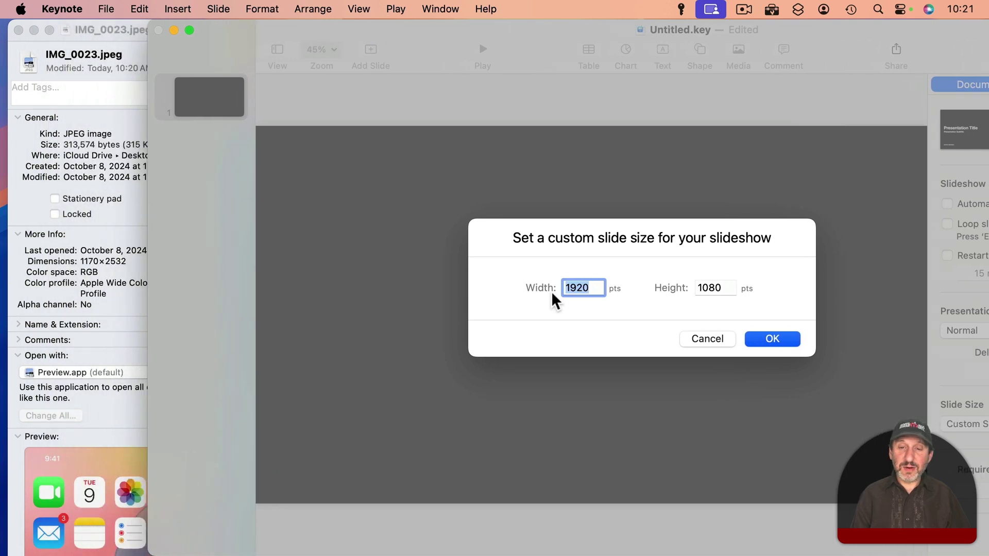
type("1170")
key("Tab")
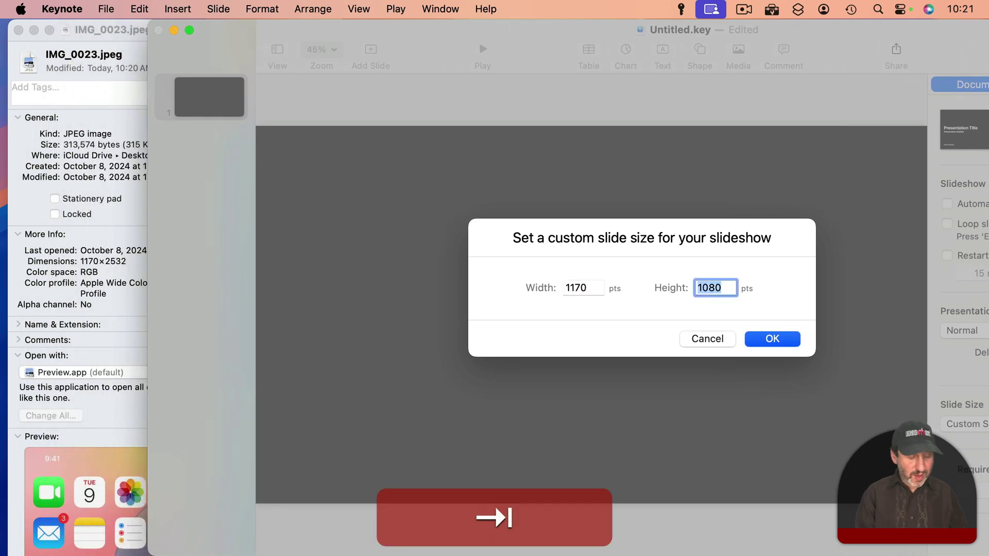
type("2532")
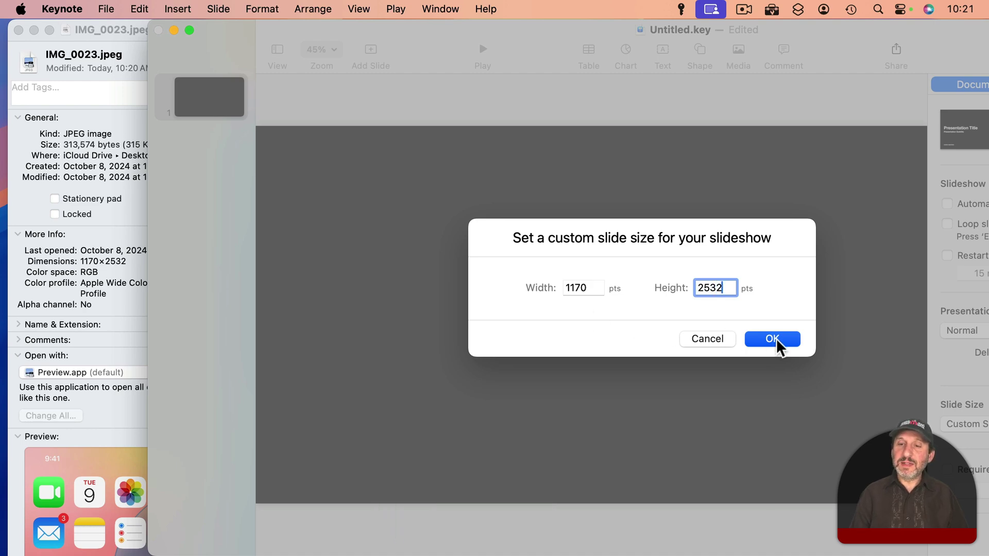
left_click(777, 345)
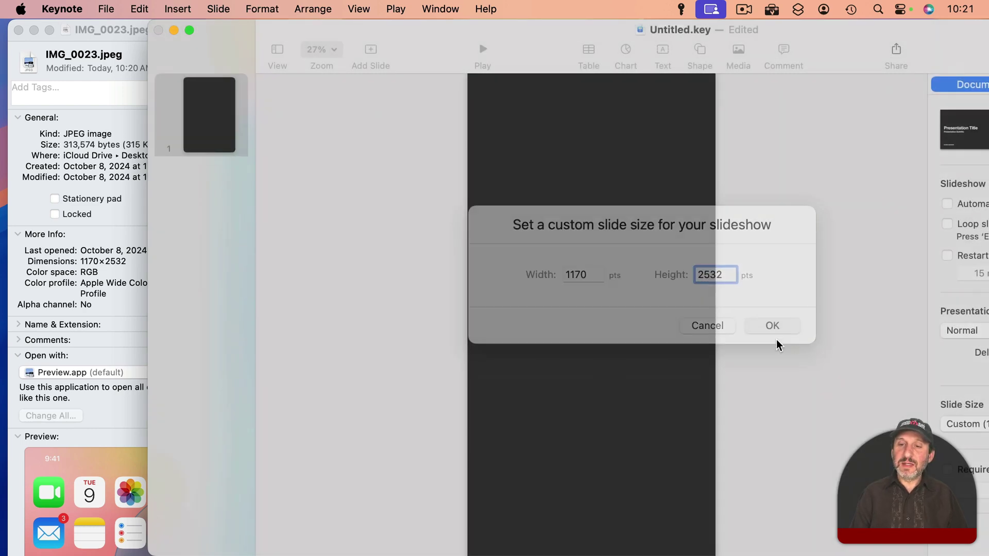
key("super+shift+0")
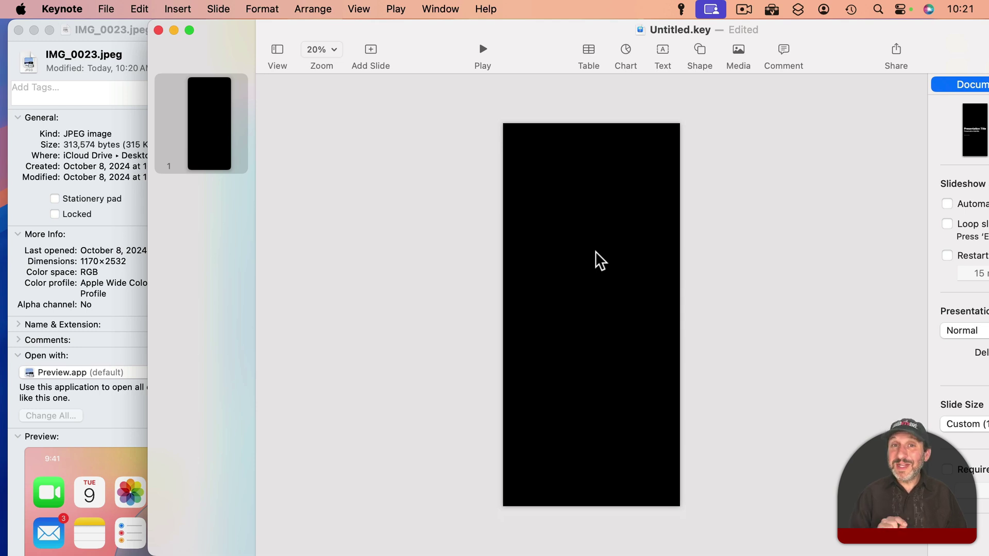
key("ctrl+alt+Return")
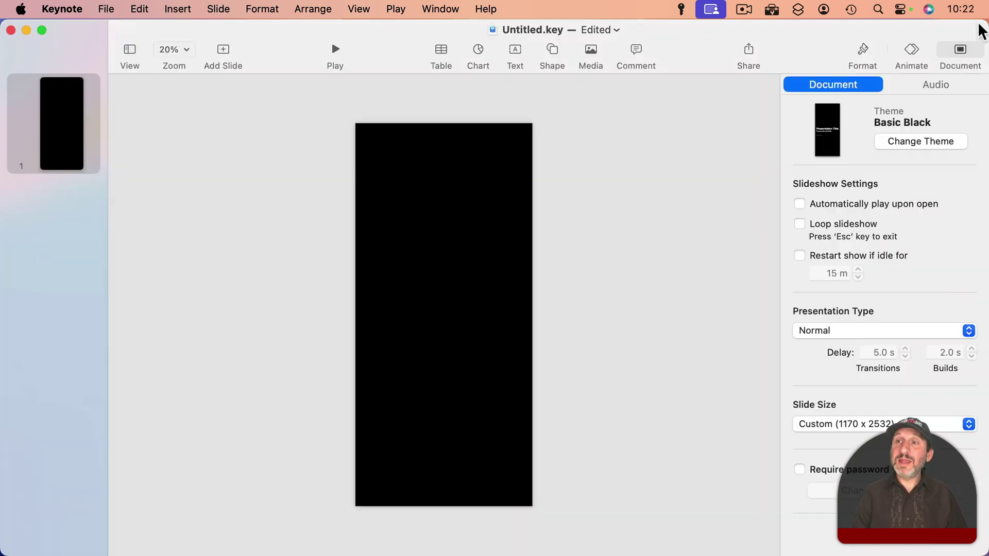
Step: Place IMG_0023.jpeg onto the slide and lock it as a fixed background
left_click_drag(969, 20, 855, 21)
left_click_drag(950, 33, 392, 268)
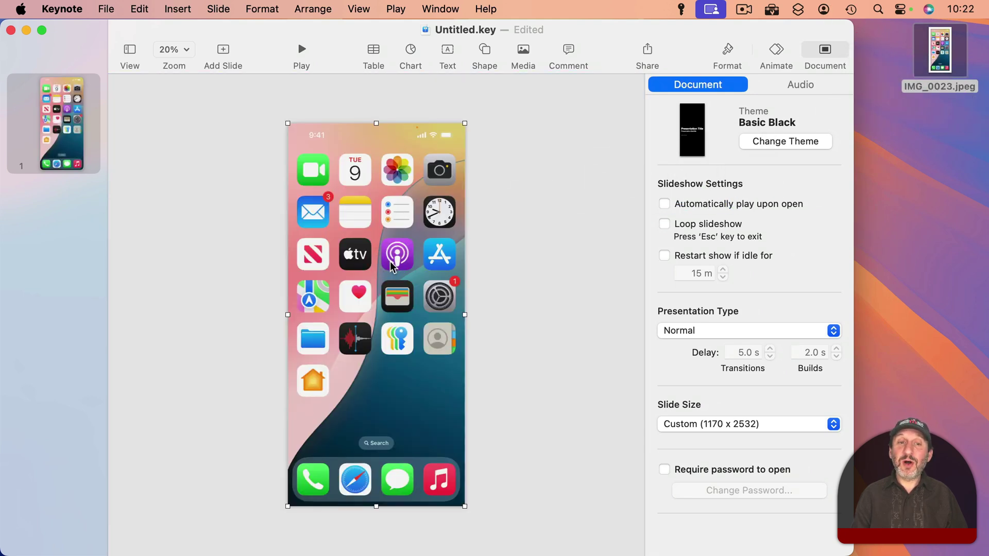
left_click(254, 189)
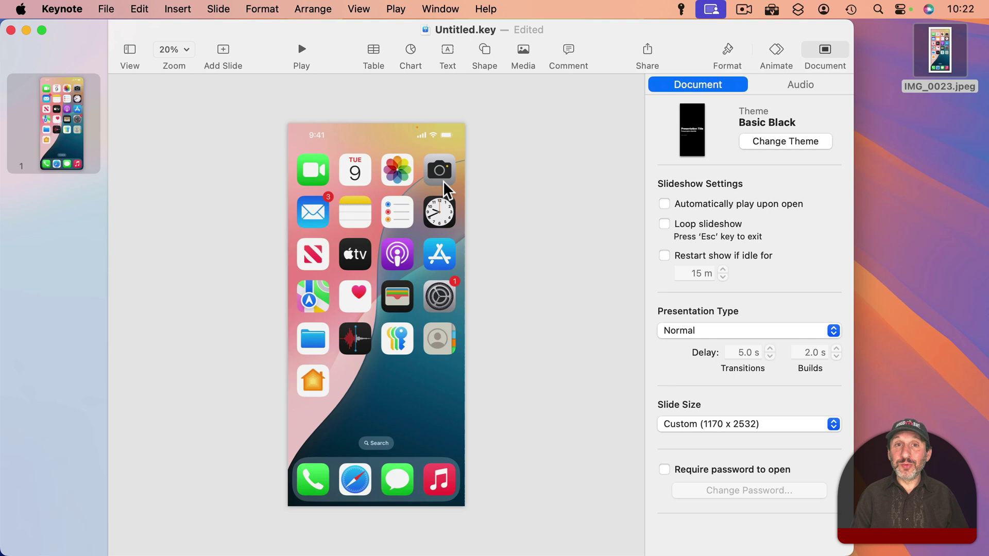
left_click(371, 145)
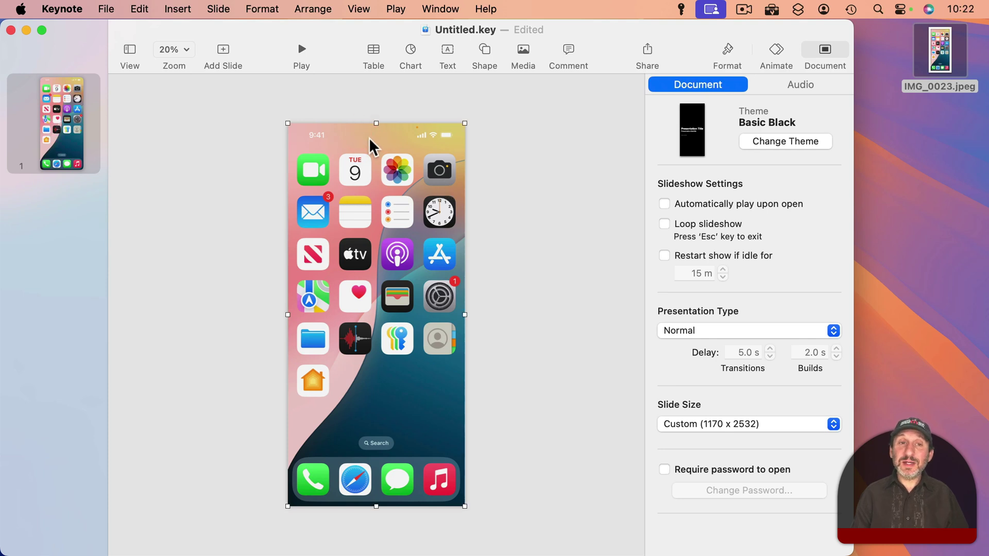
left_click(313, 9)
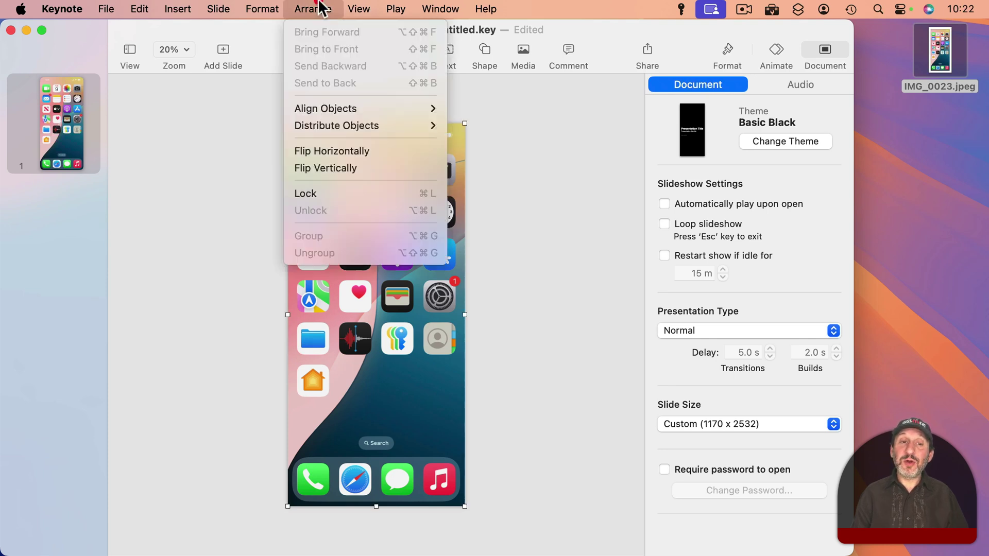
left_click(324, 194)
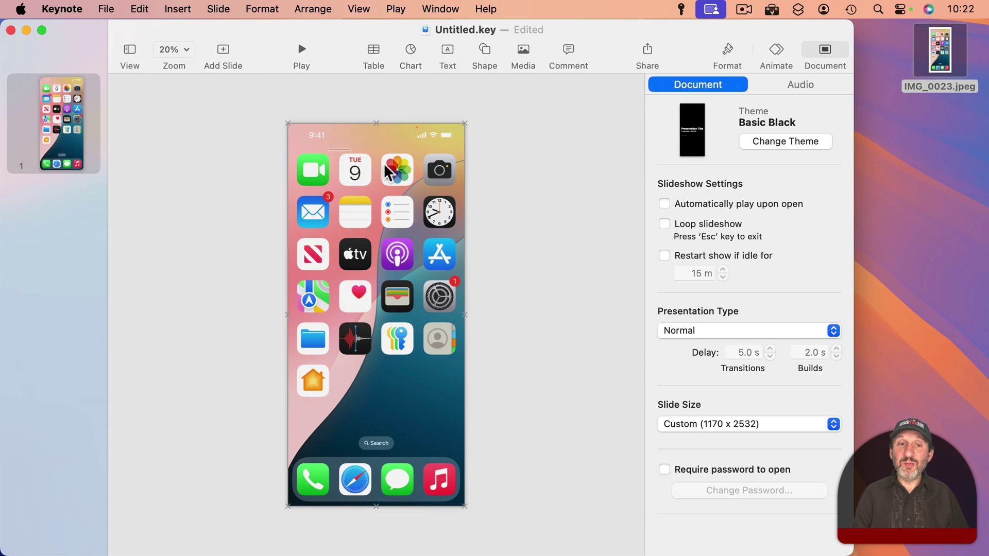
left_click(479, 112)
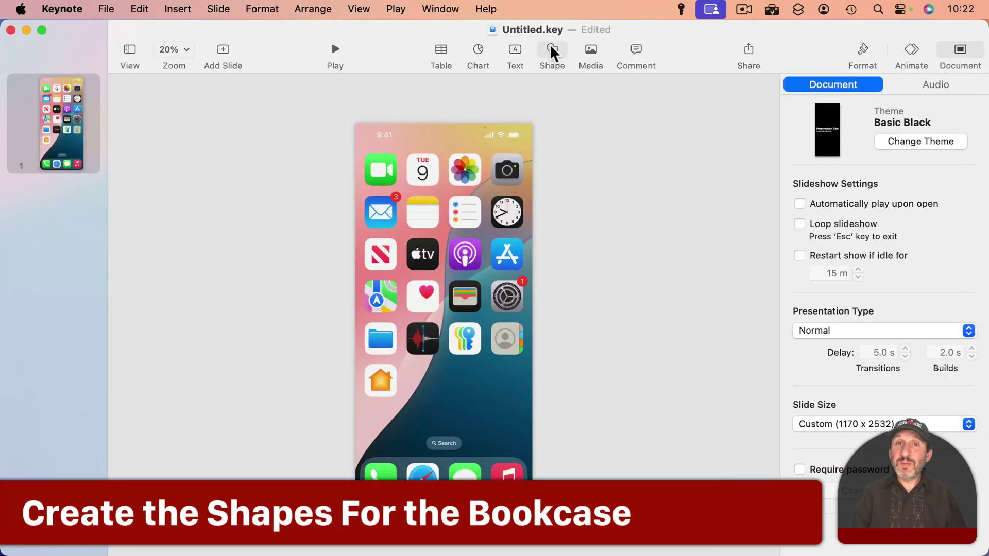
Step: Cover the screenshot below the status bar with a semi-transparent yellow rectangle
left_click(550, 45)
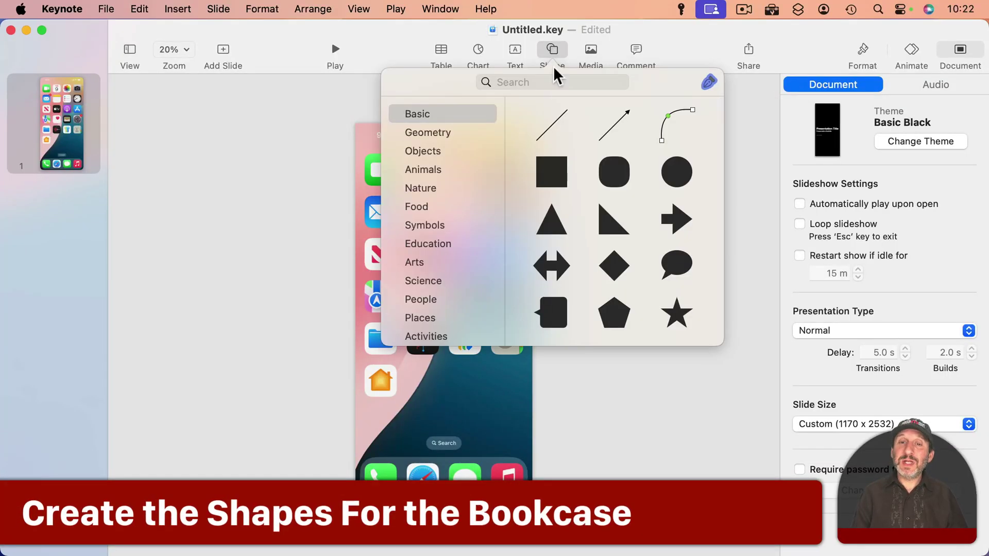
left_click(551, 170)
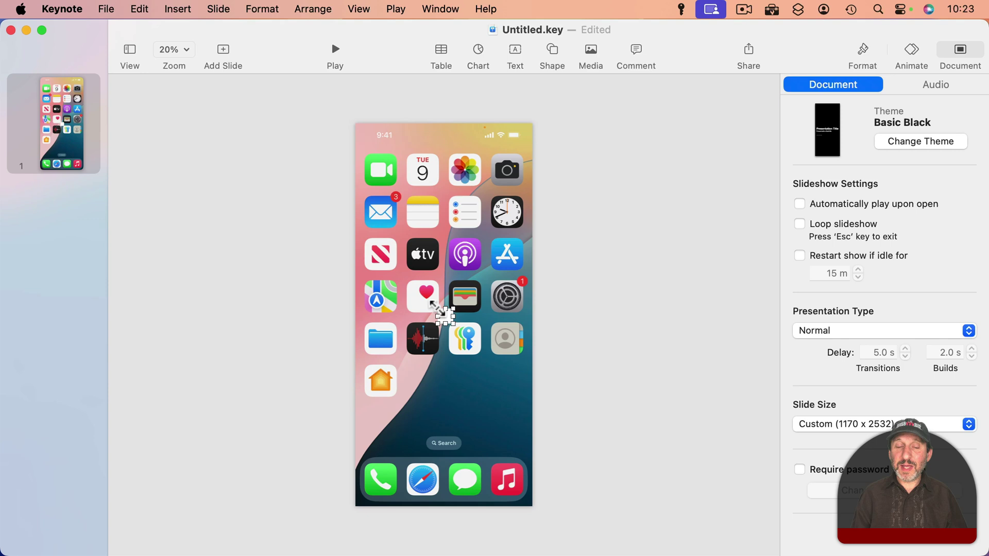
left_click_drag(437, 309, 338, 145)
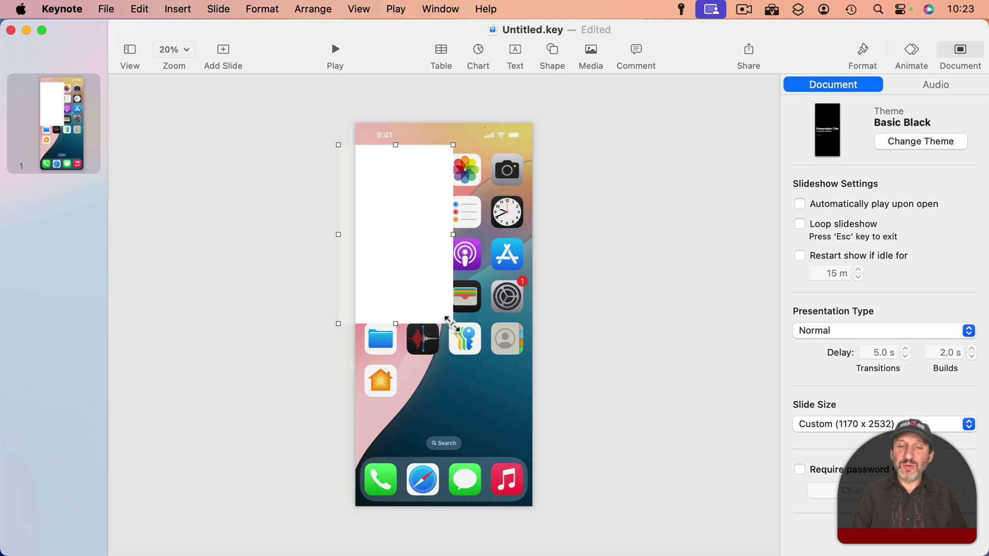
left_click_drag(453, 324, 533, 508)
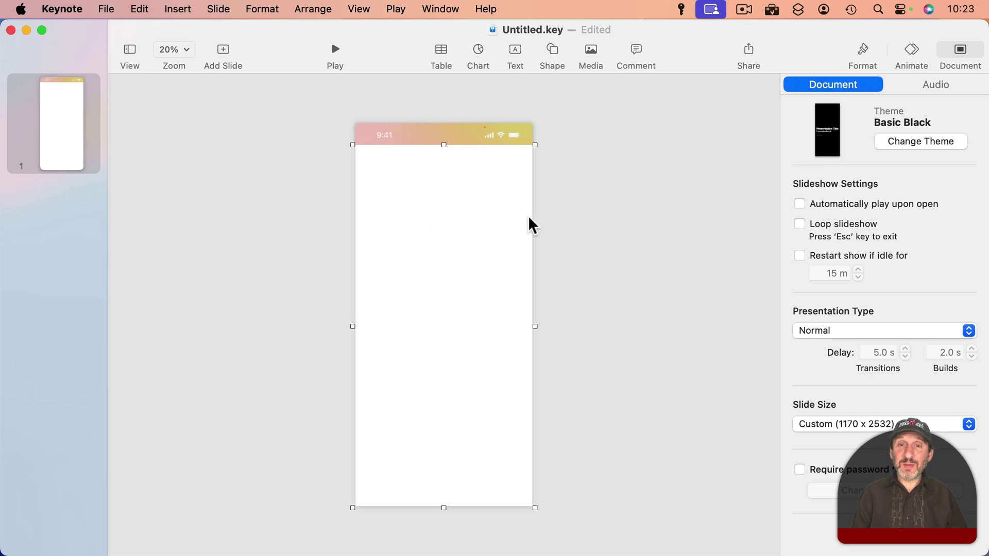
left_click(854, 48)
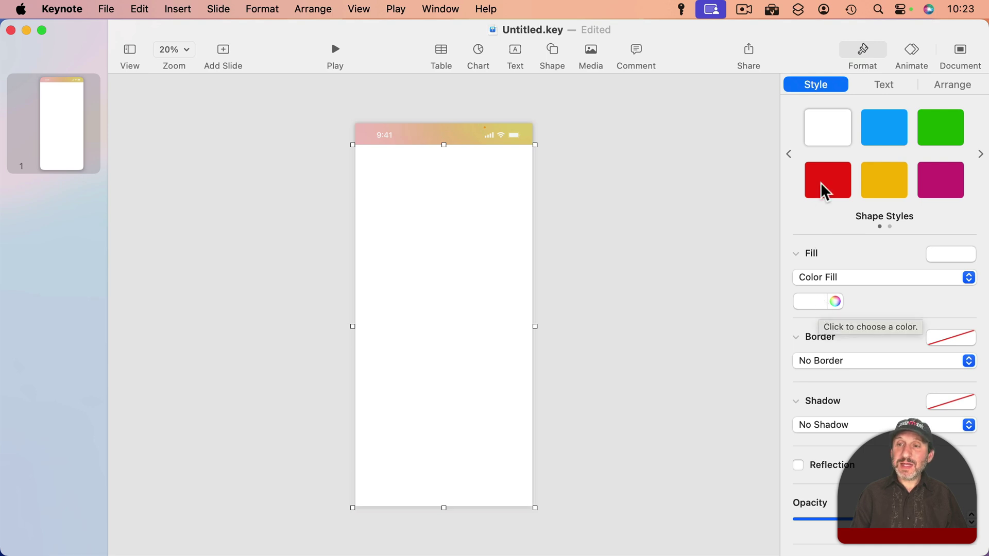
left_click(870, 183)
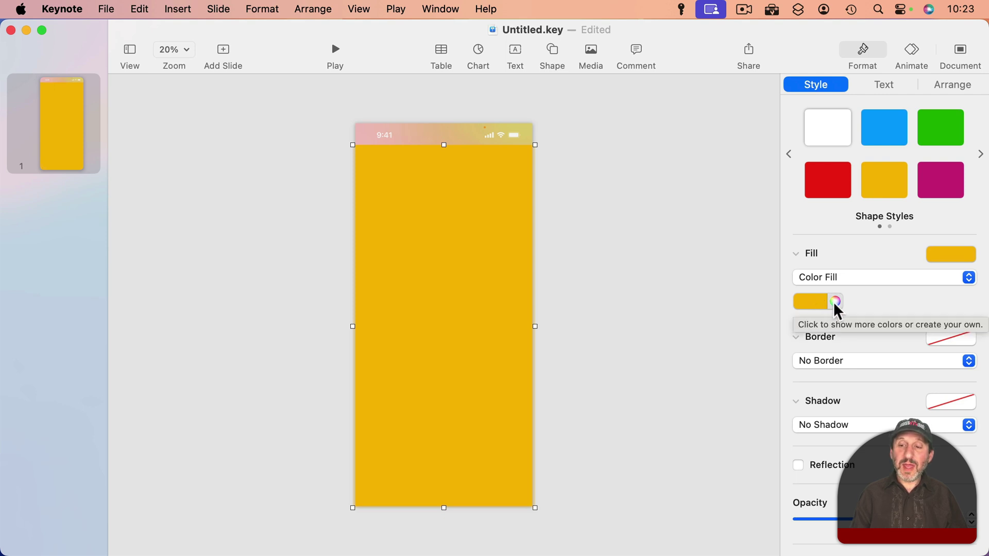
left_click(840, 519)
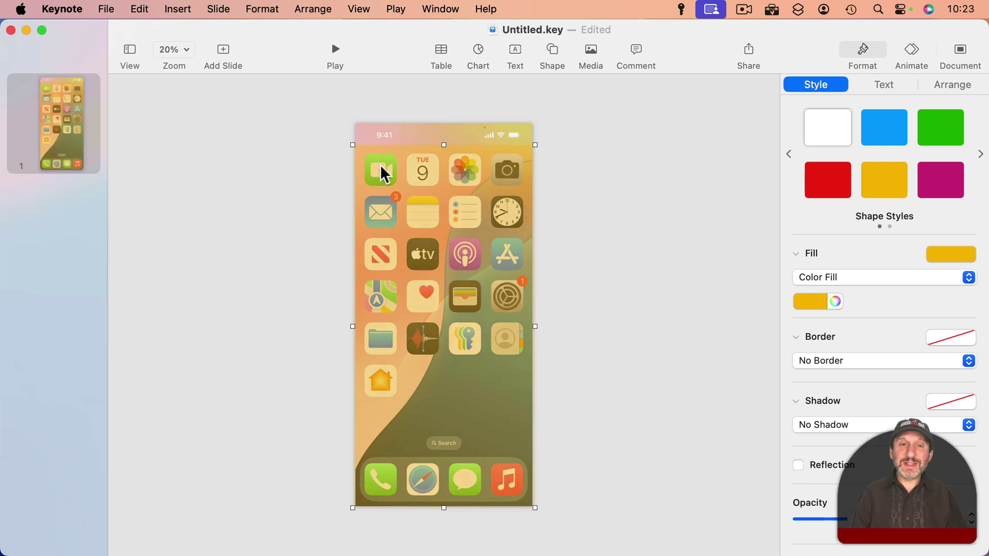
left_click(338, 161)
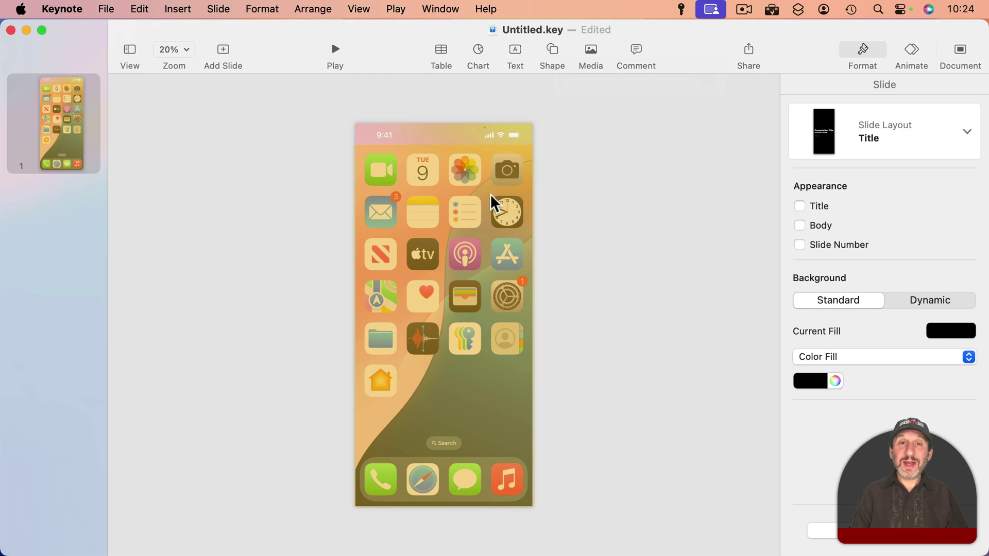
Step: Shape a rounded rectangle into a wide bar over the Mail, Notes, Reminders, Clock row
left_click(549, 46)
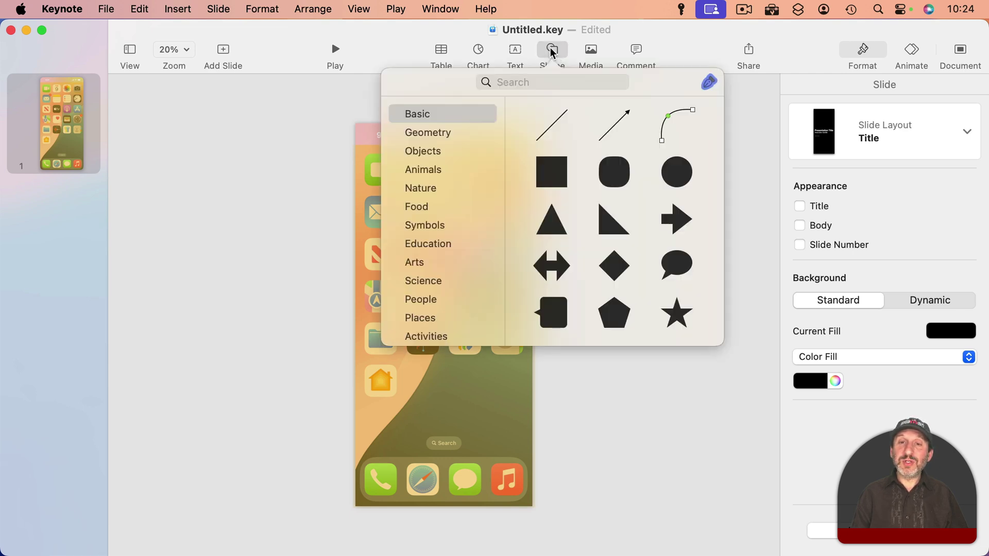
left_click(612, 173)
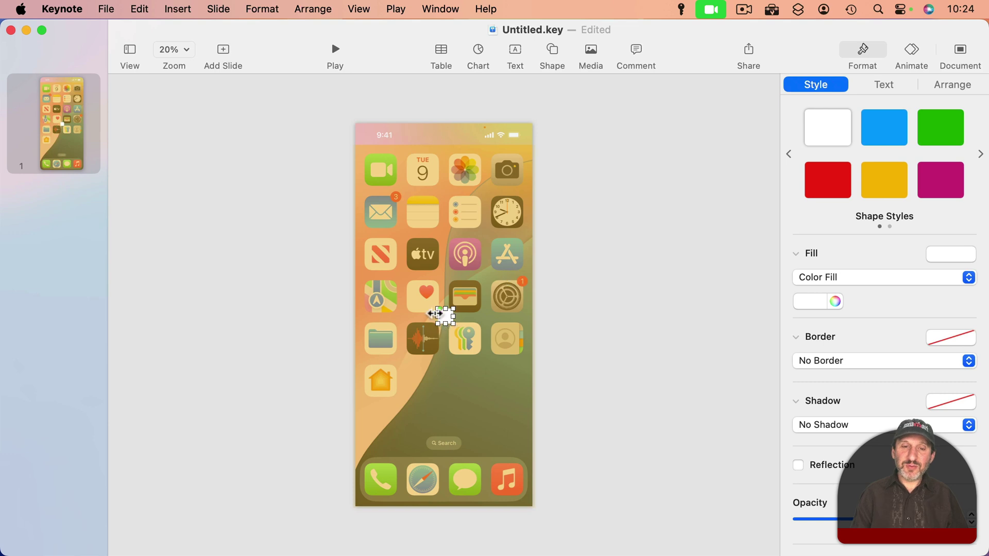
left_click_drag(437, 309, 348, 228)
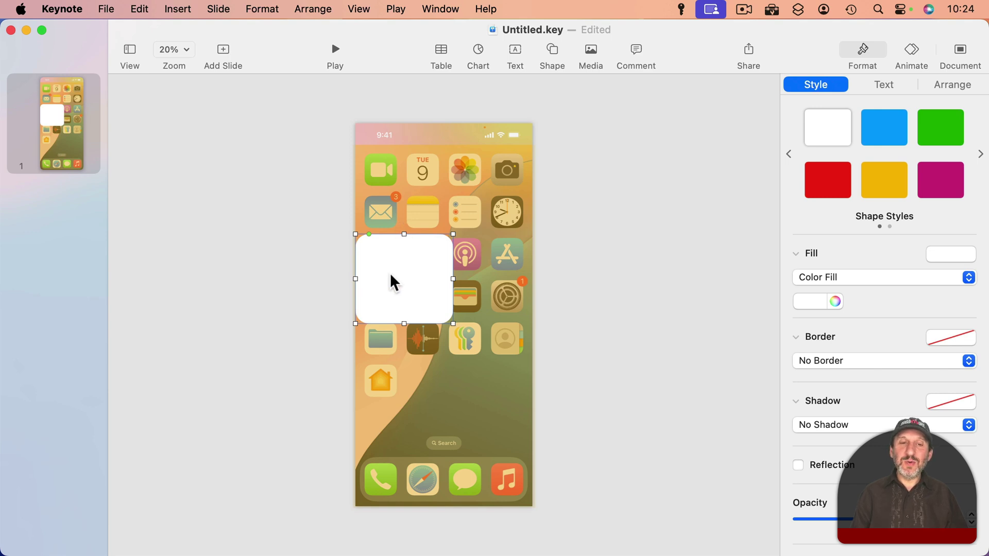
left_click_drag(390, 274, 390, 231)
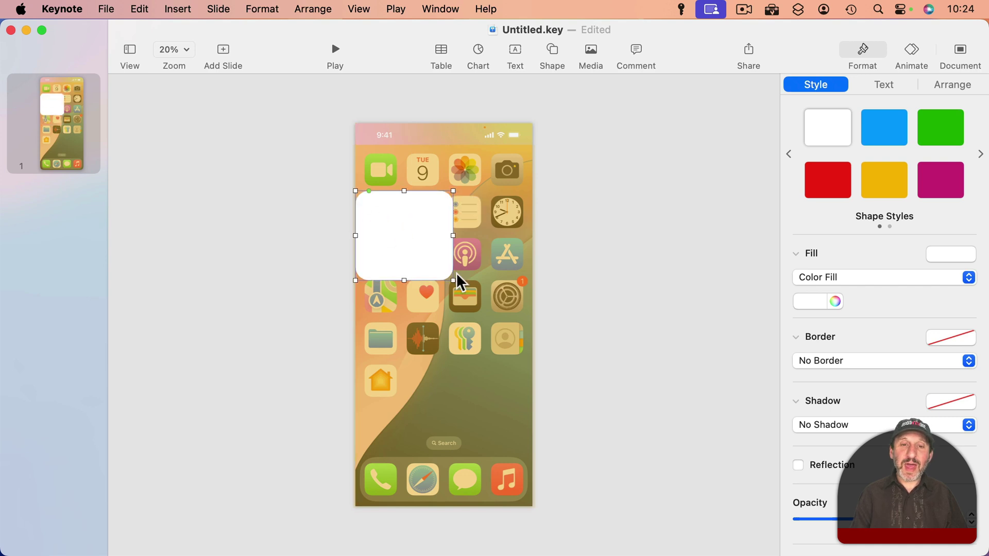
left_click_drag(453, 281, 532, 233)
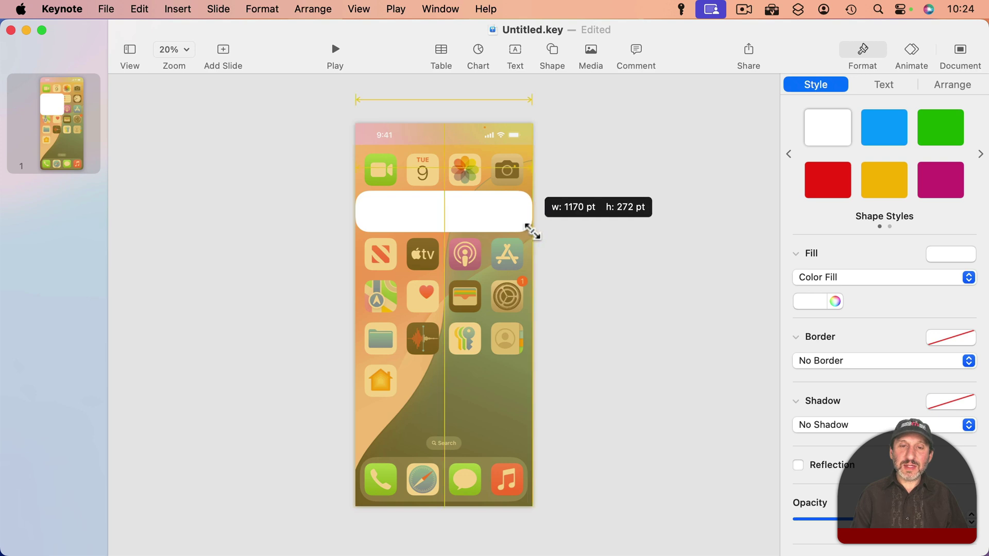
mouse_move(444, 232)
left_mouse_down()
mouse_move(441, 215)
mouse_move(444, 229)
left_mouse_up()
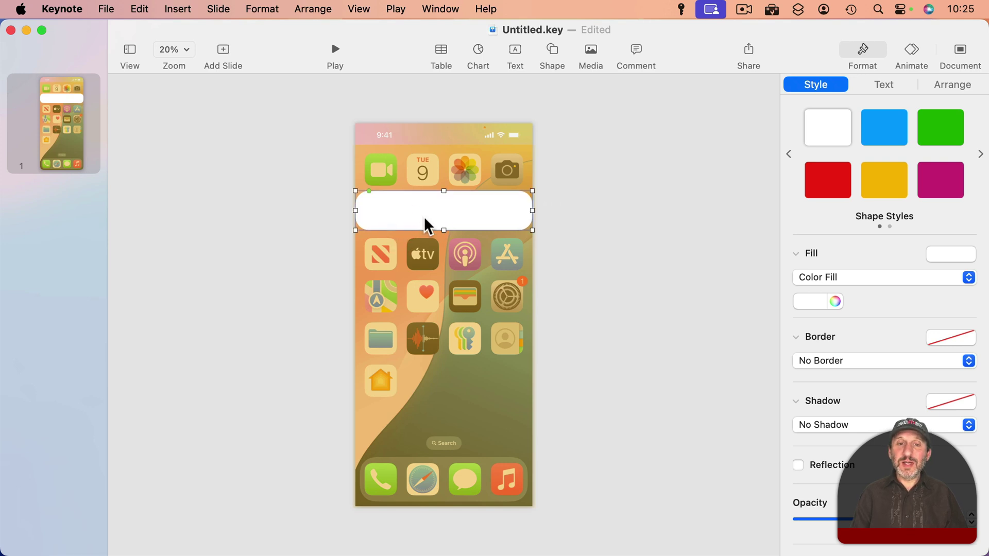
Step: Make the bar red at 50% opacity and nudge its left edge into line
left_click(830, 178)
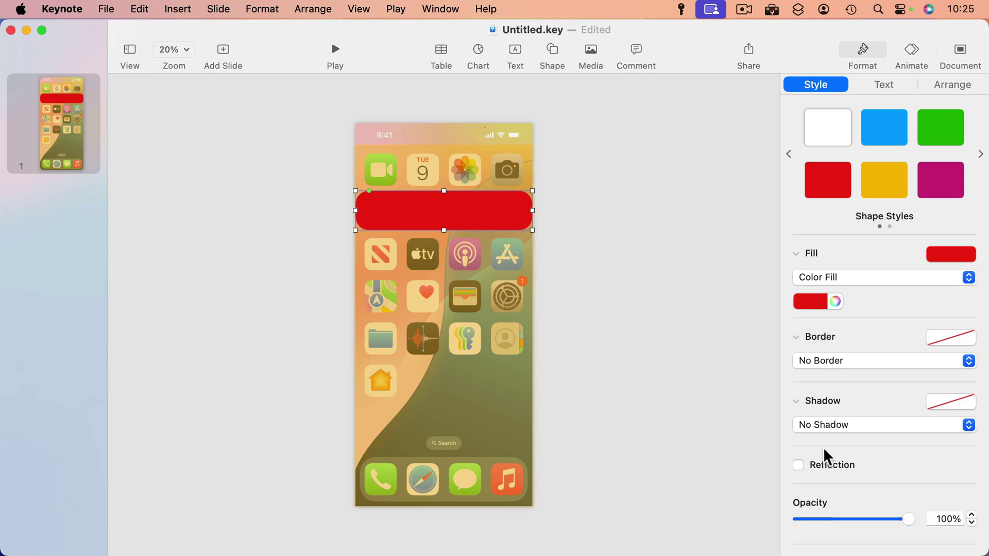
left_click(845, 518)
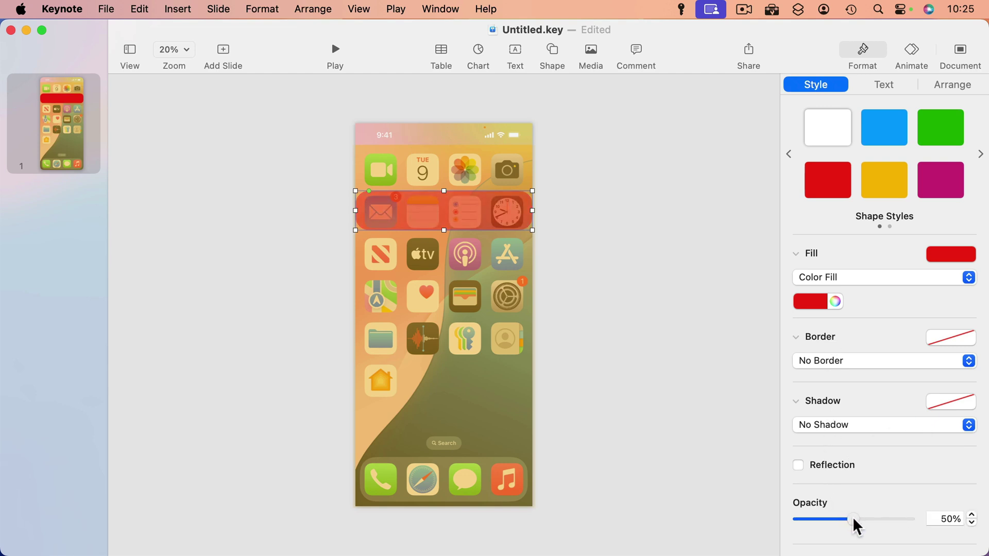
left_click(292, 204)
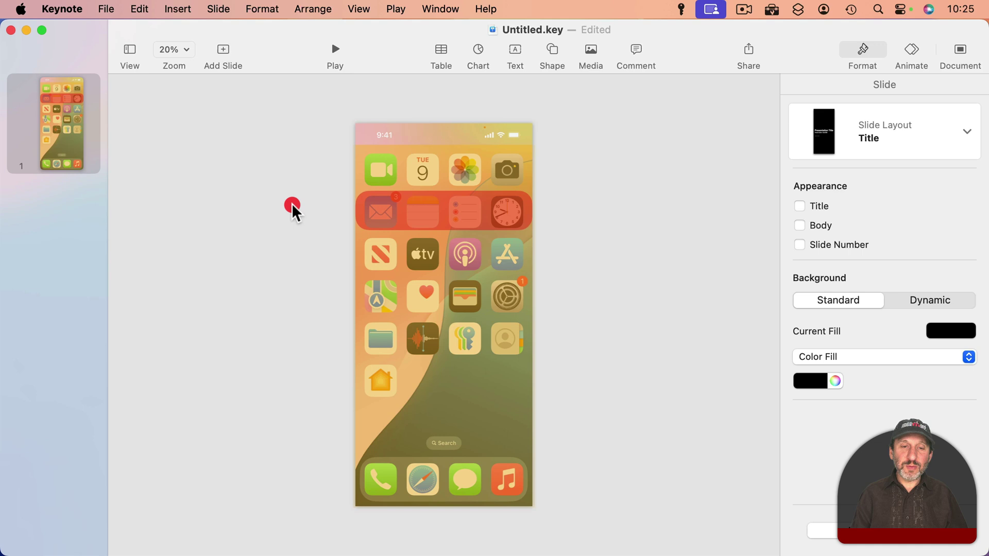
left_click(410, 221)
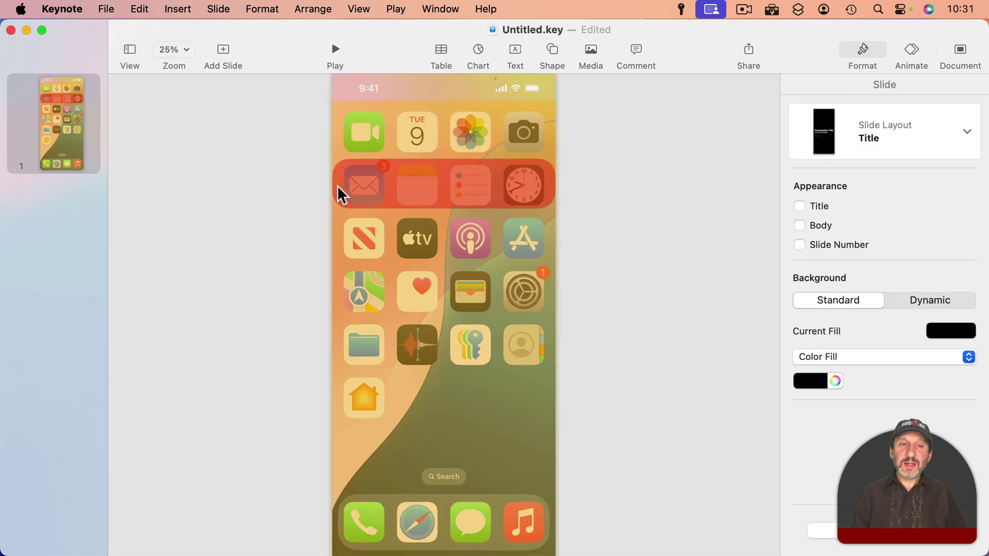
left_click(338, 187)
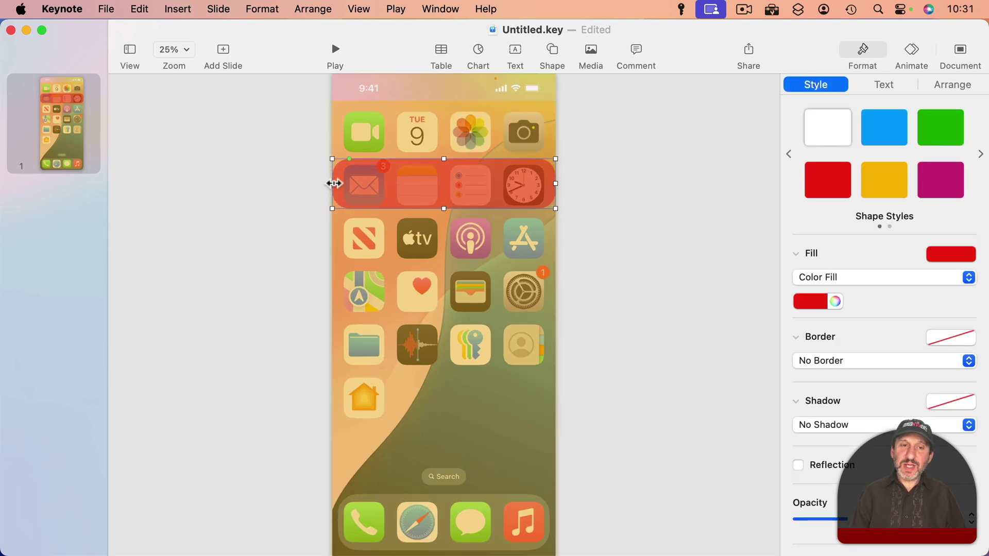
left_click_drag(333, 183, 338, 185)
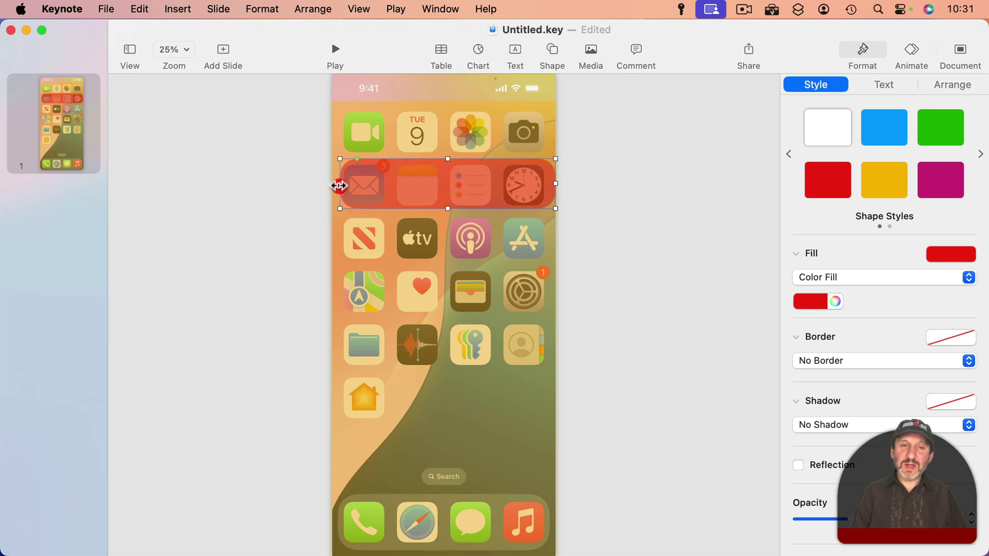
key("shift+Left")
key("shift+Left")
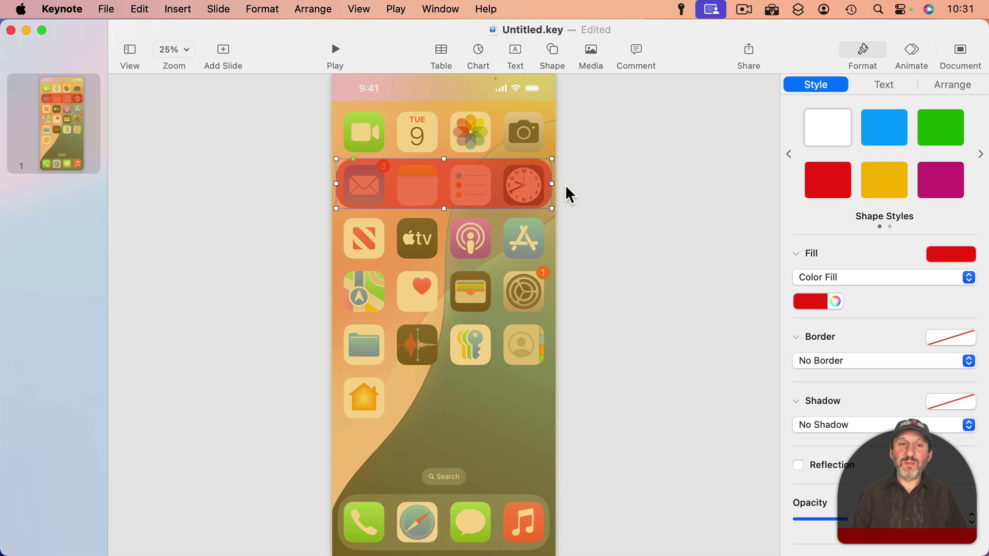
left_click(317, 190)
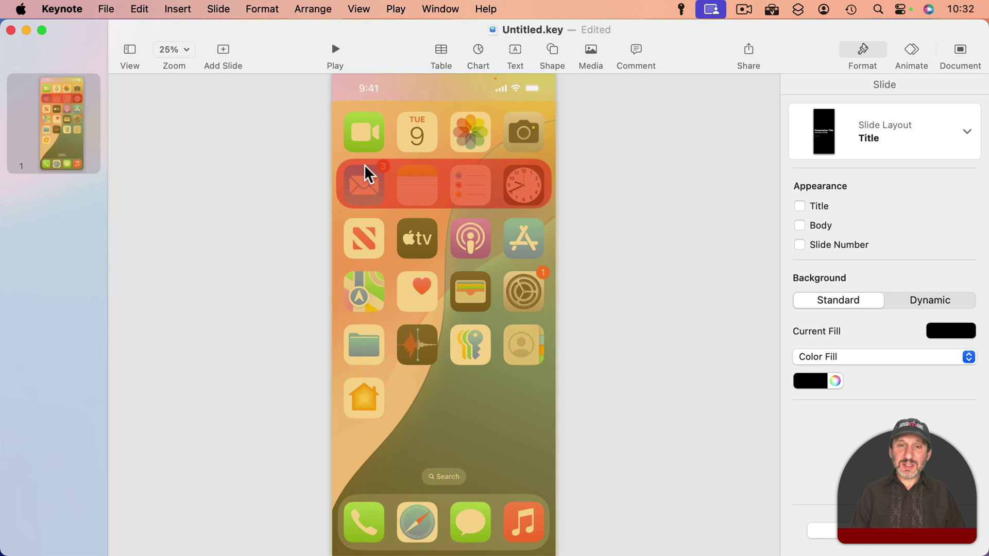
Step: Unite a square with the red bar's lower half to give it a flat, square bottom
left_click(549, 48)
left_click(554, 164)
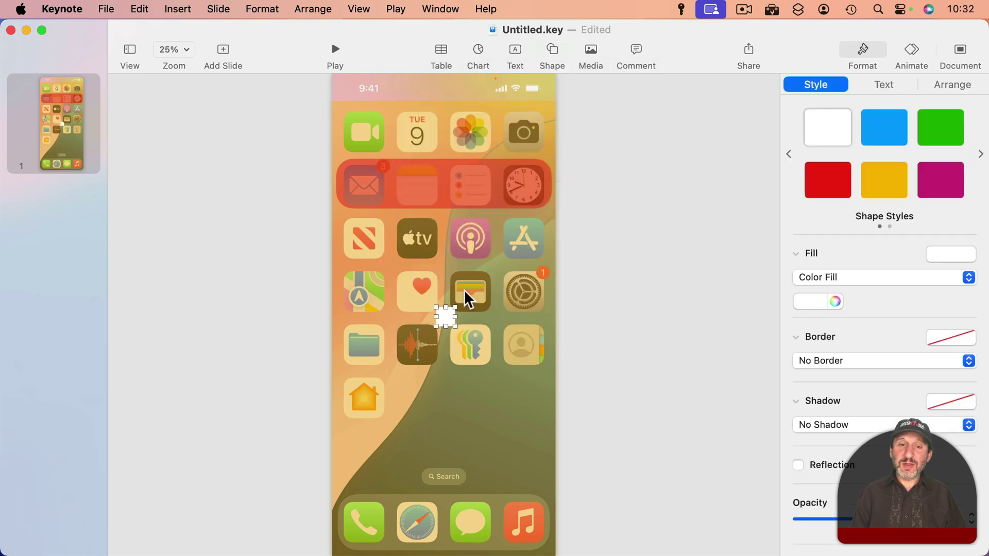
mouse_move(448, 313)
left_mouse_down()
mouse_move(357, 185)
mouse_move(347, 186)
mouse_move(551, 207)
left_mouse_up()
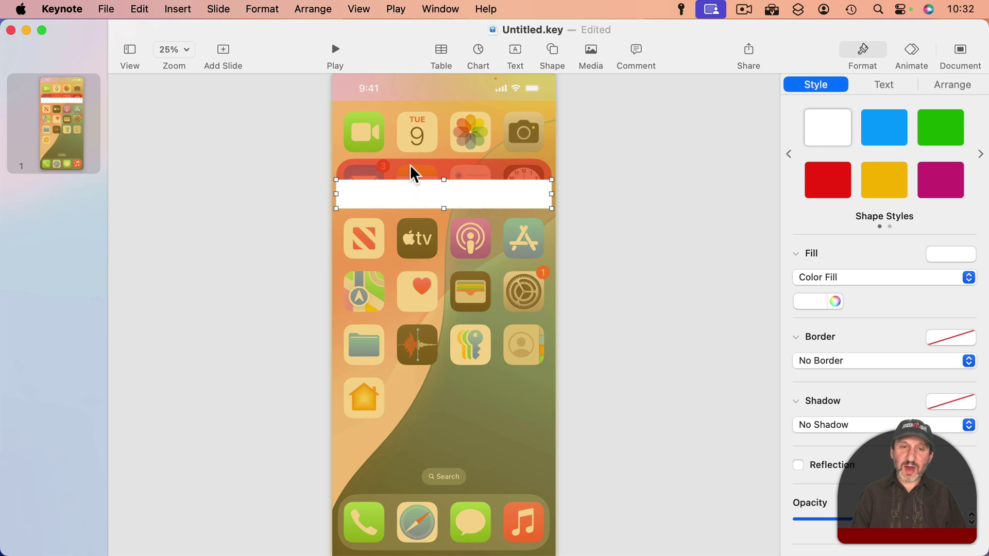
left_click(392, 166, "shift")
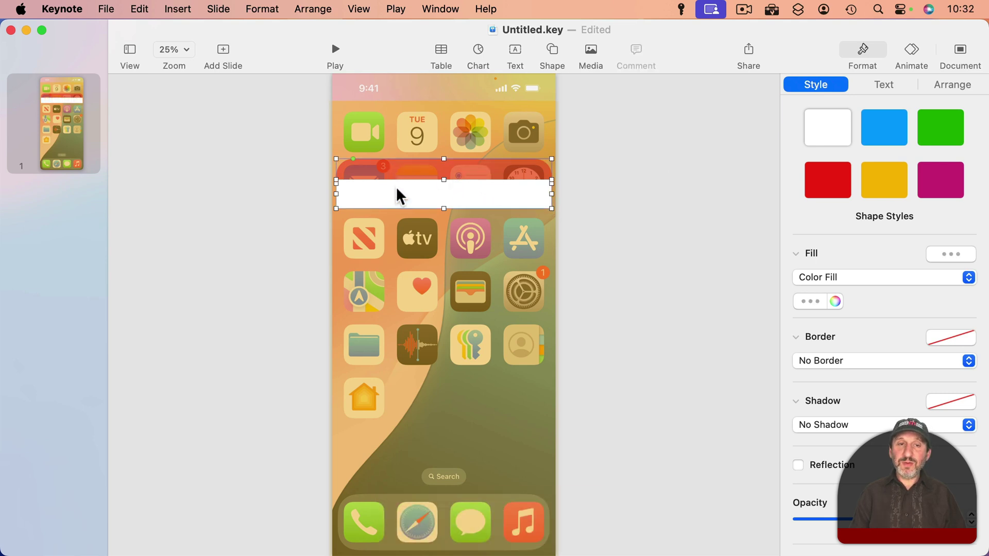
left_click(251, 10)
mouse_move(271, 113)
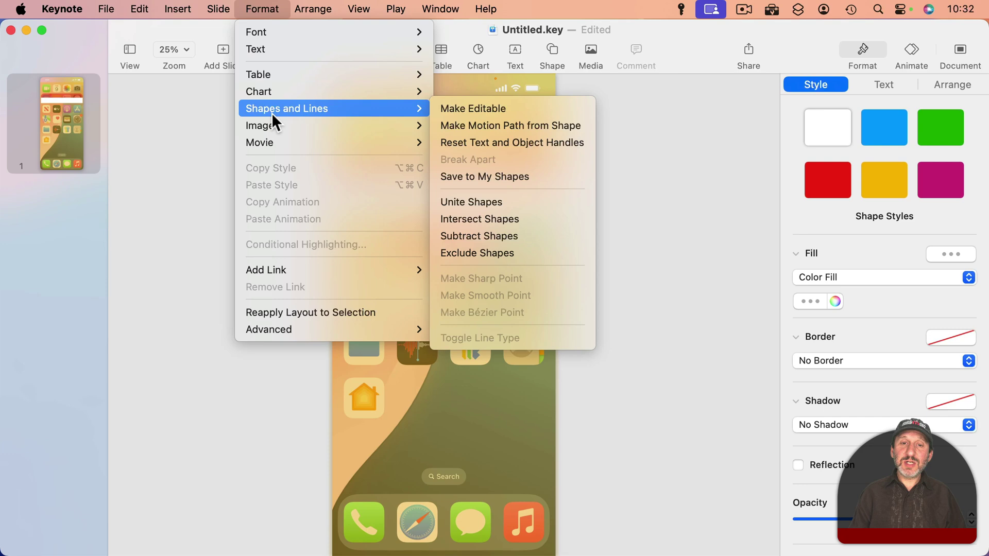
left_click(479, 201)
left_click(314, 204)
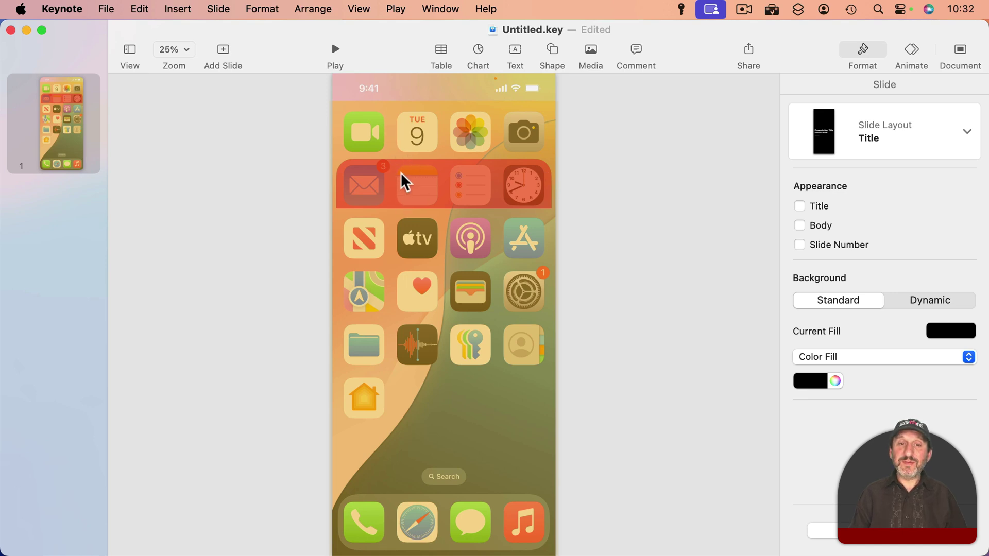
Step: Option-drag a copy of the red shelf onto the News and TV row, zooming to 50% to align it
left_click(434, 177)
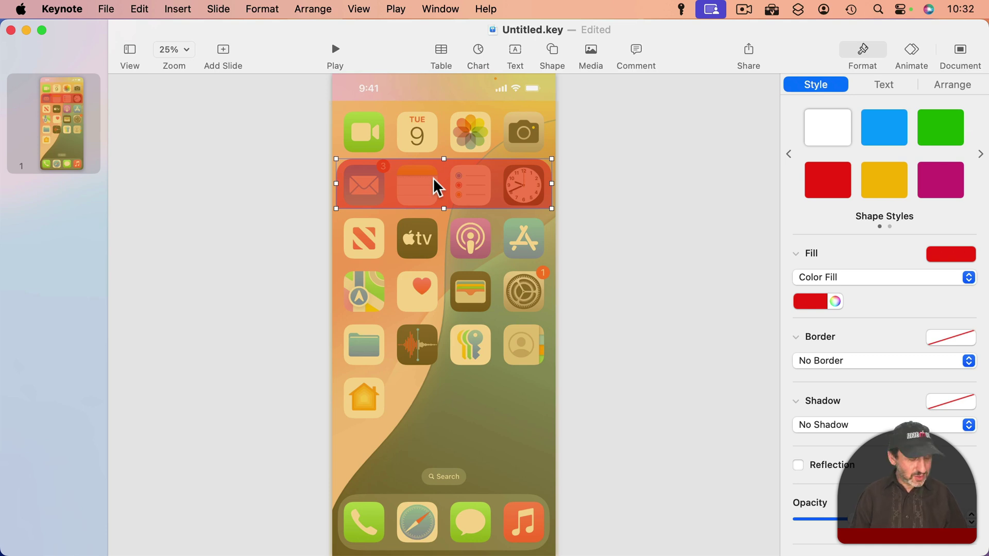
key("alt")
left_click_drag(441, 172, 440, 225)
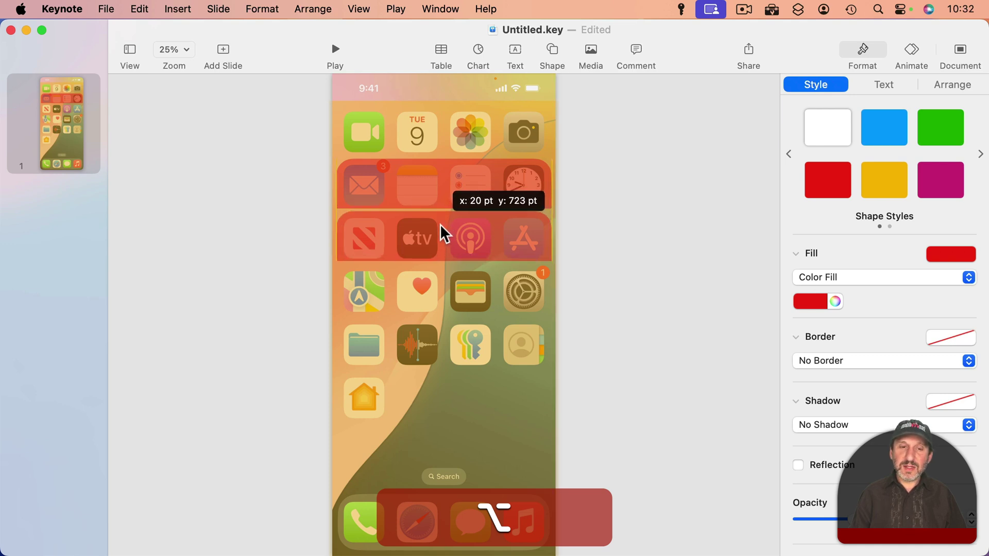
left_click_drag(441, 225, 440, 225)
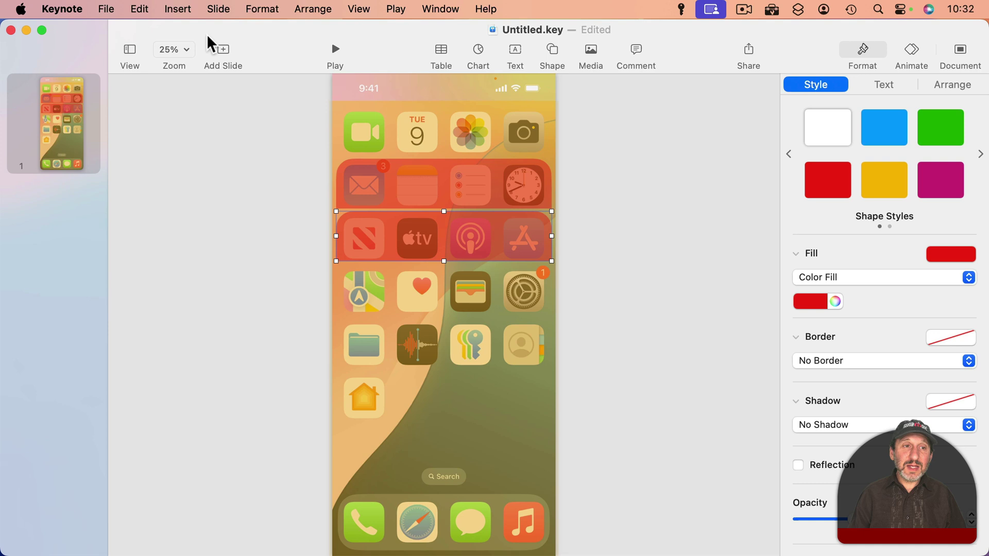
left_click(186, 47)
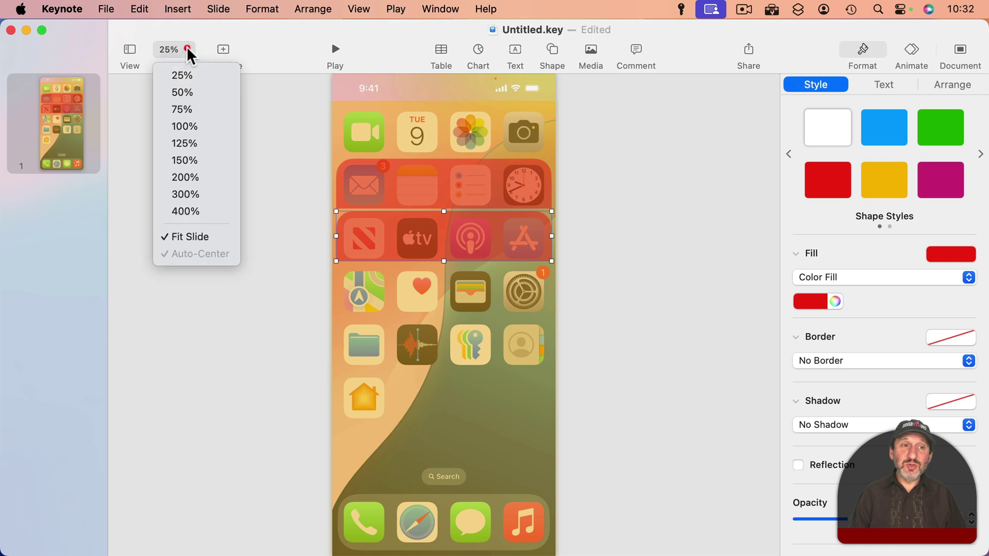
left_click(190, 93)
scroll(369, 178, "up", 1)
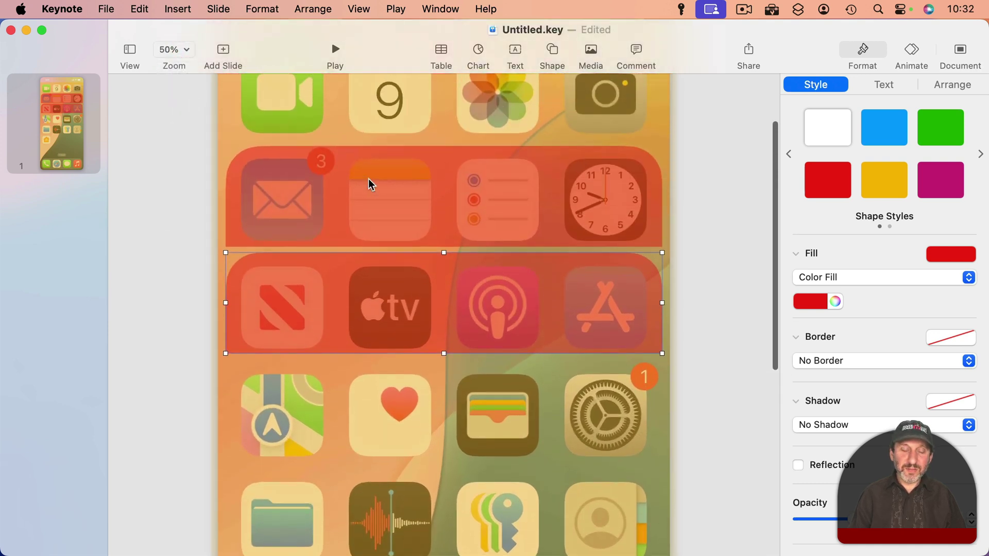
left_click(168, 322)
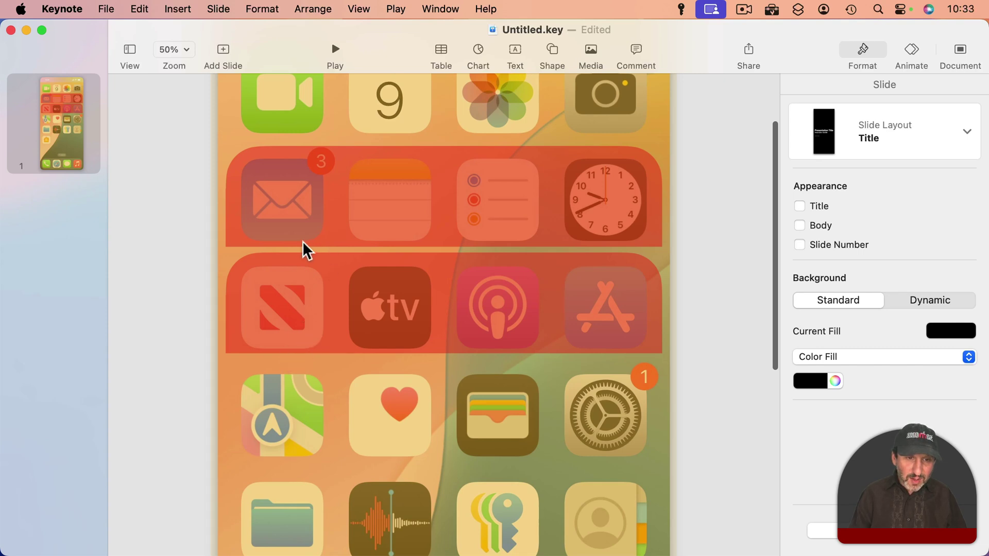
left_click(332, 320)
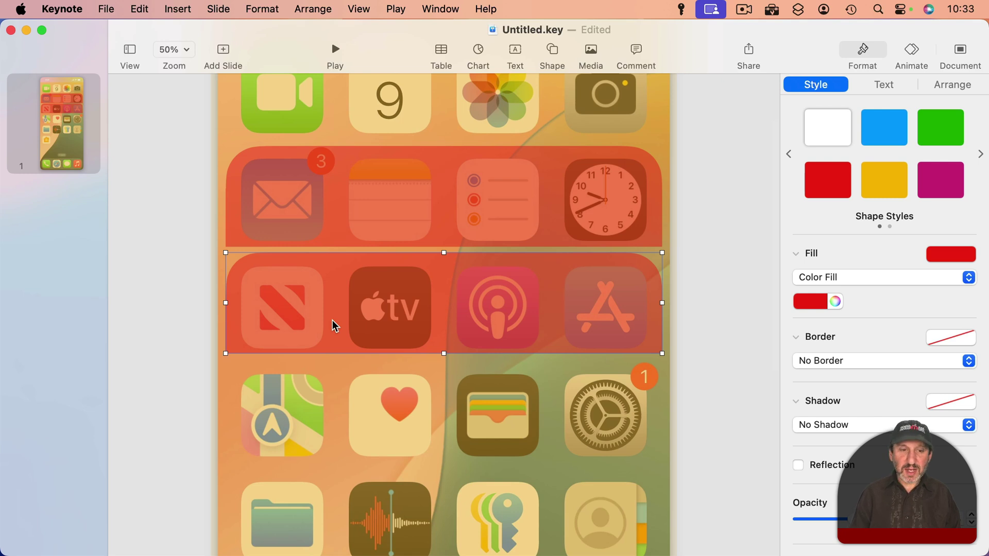
key("Down")
left_click(184, 339)
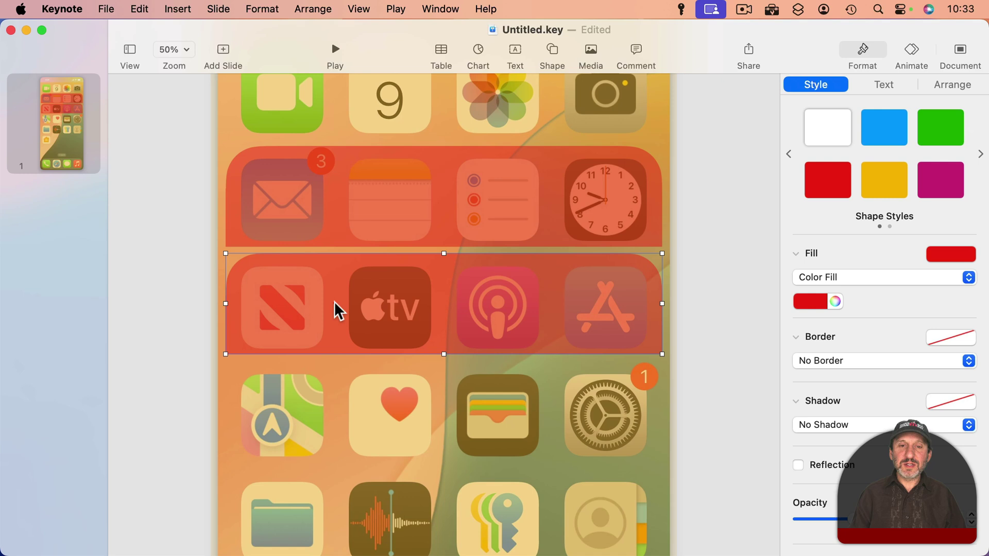
Step: Copy more red shelves over the Maps row and the remaining rows down to Home
left_click_drag(335, 274, 336, 382)
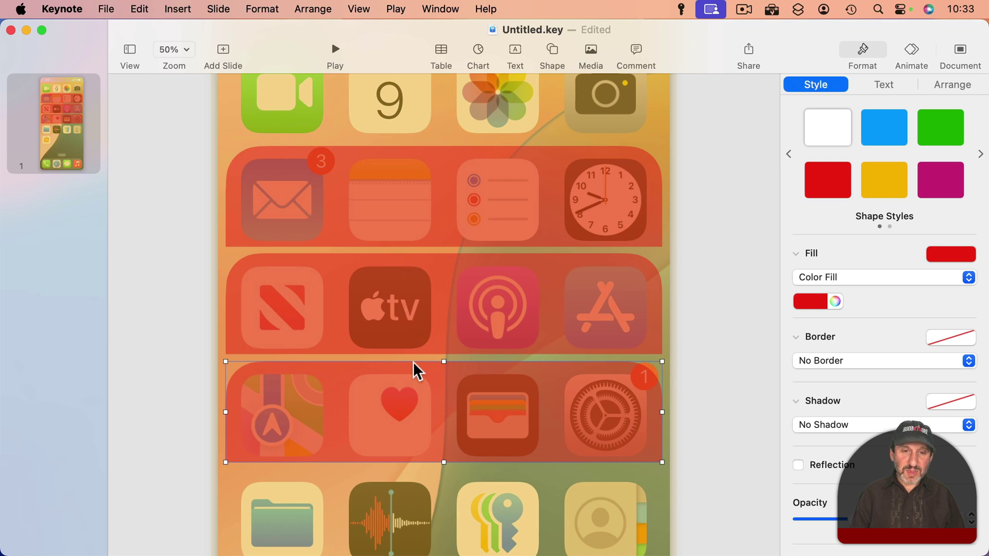
scroll(413, 363, "down", 5)
left_click_drag(438, 283, 437, 490)
scroll(465, 391, "down", 5)
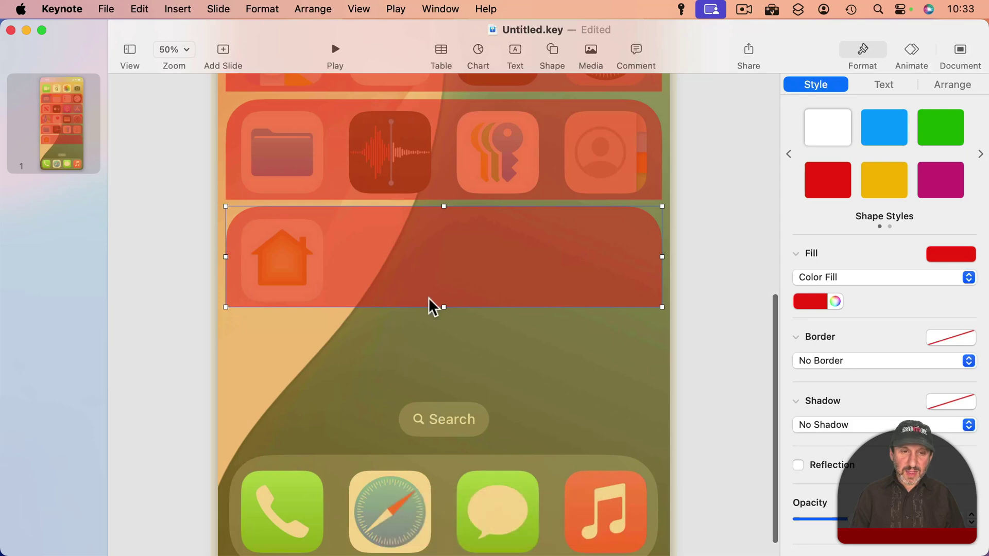
scroll(429, 298, "up", 10)
left_click_drag(429, 298, 429, 159)
scroll(375, 239, "down", 10)
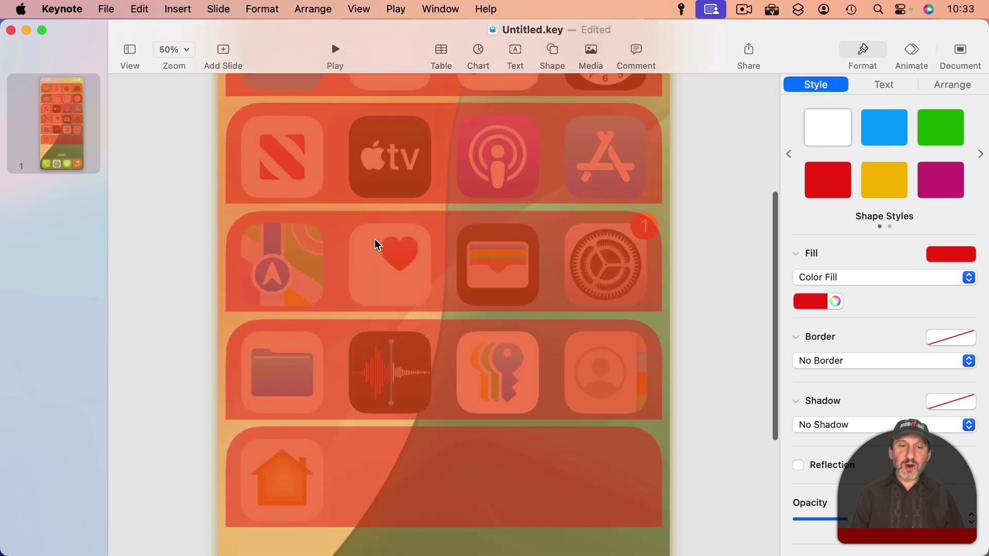
left_click(407, 235)
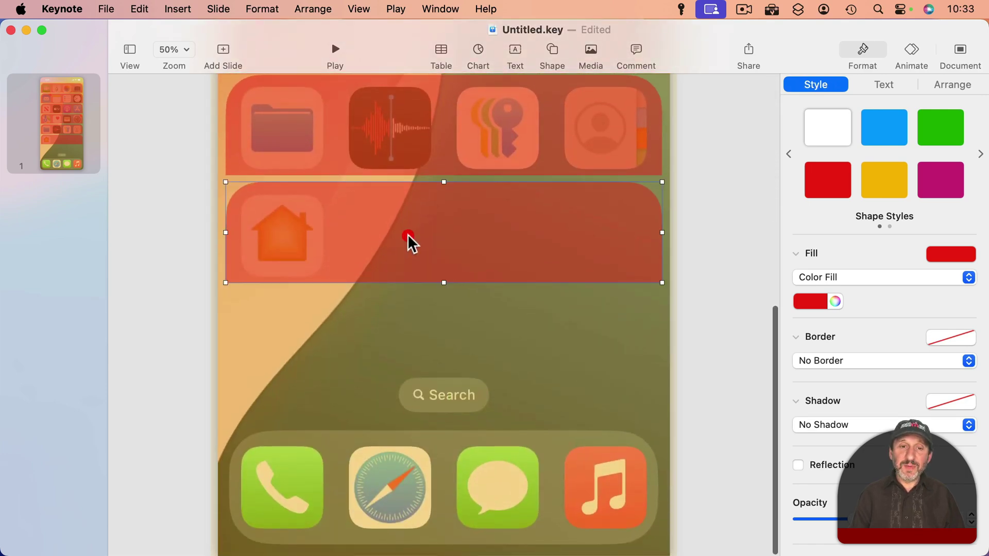
Step: Copy a shelf onto the Search row and raise its top edge to meet the Home row
left_click_drag(397, 210, 399, 344)
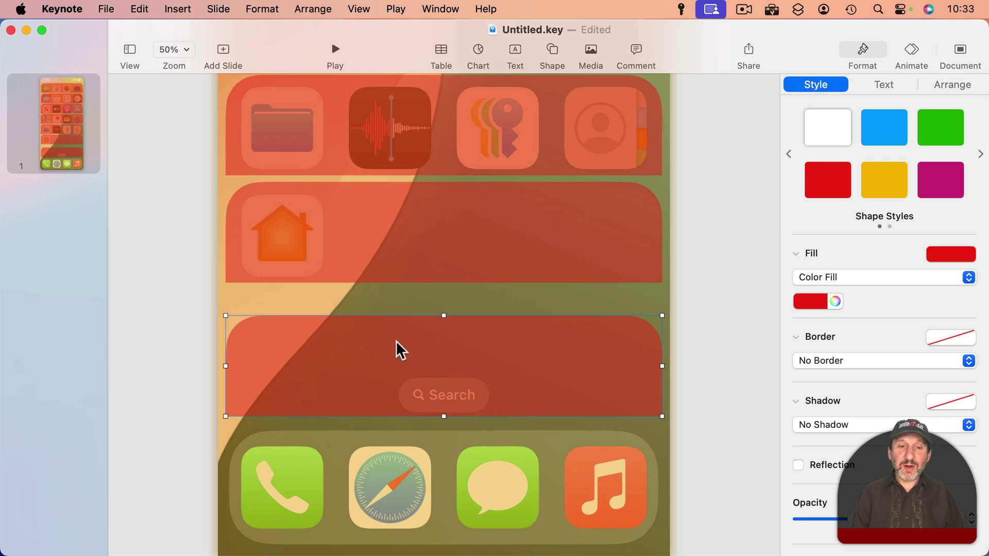
left_click(357, 344, "ctrl")
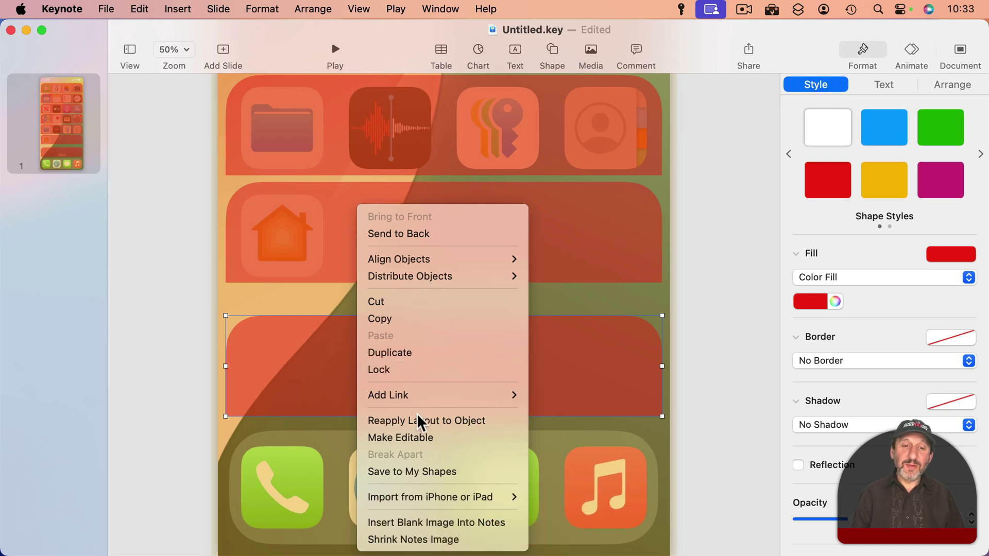
left_click(407, 438)
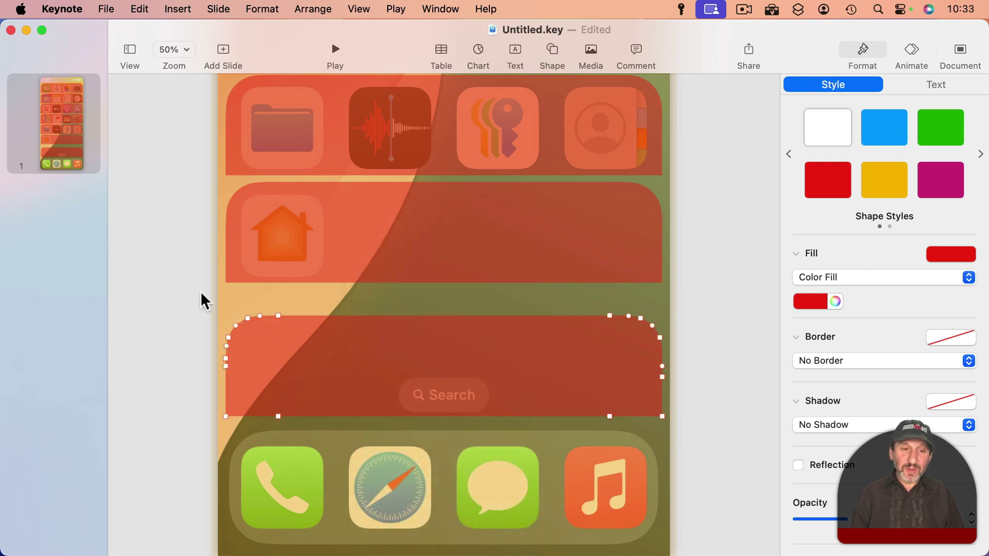
left_click_drag(162, 292, 696, 388)
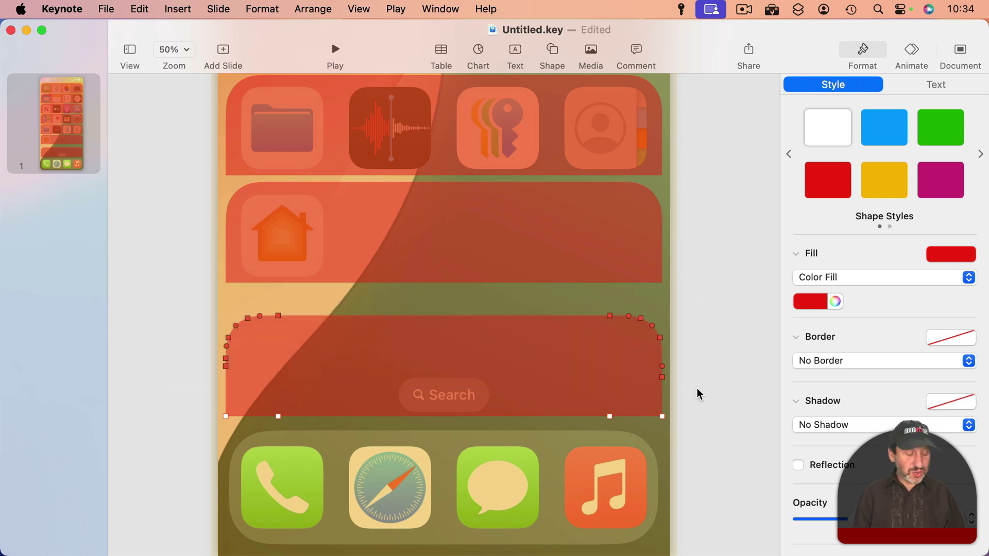
key("shift+Up")
key("shift+Up")
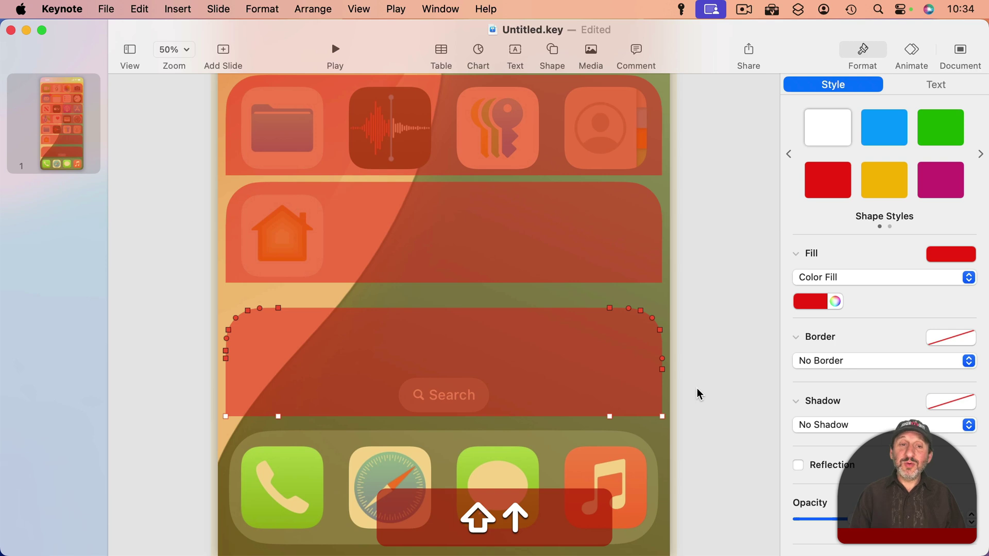
key("shift+Up")
key("shift+Up")
key("shift+Up")
key("shift+Up")
key("shift+Up")
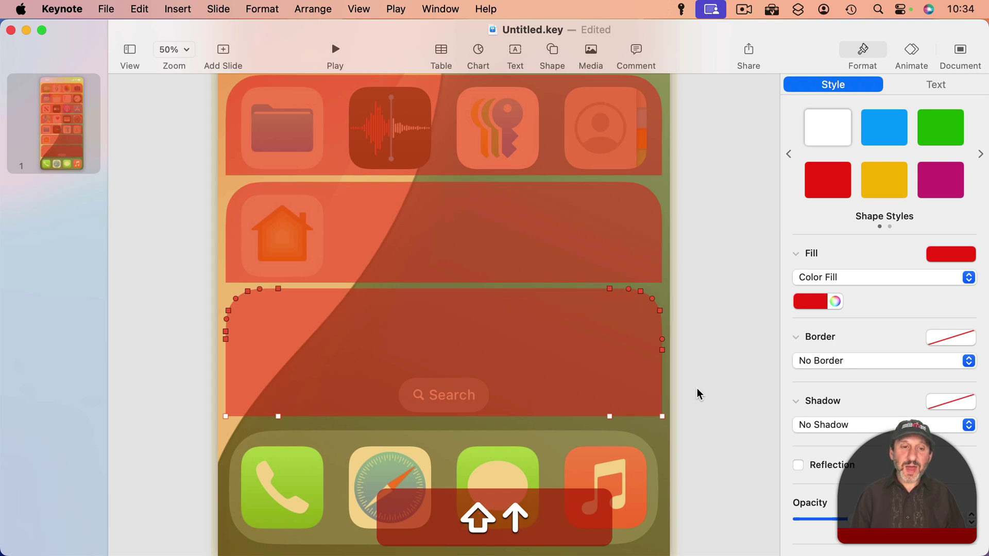
key("shift+Down")
key("Up")
key("Up")
key("Up")
key("Up")
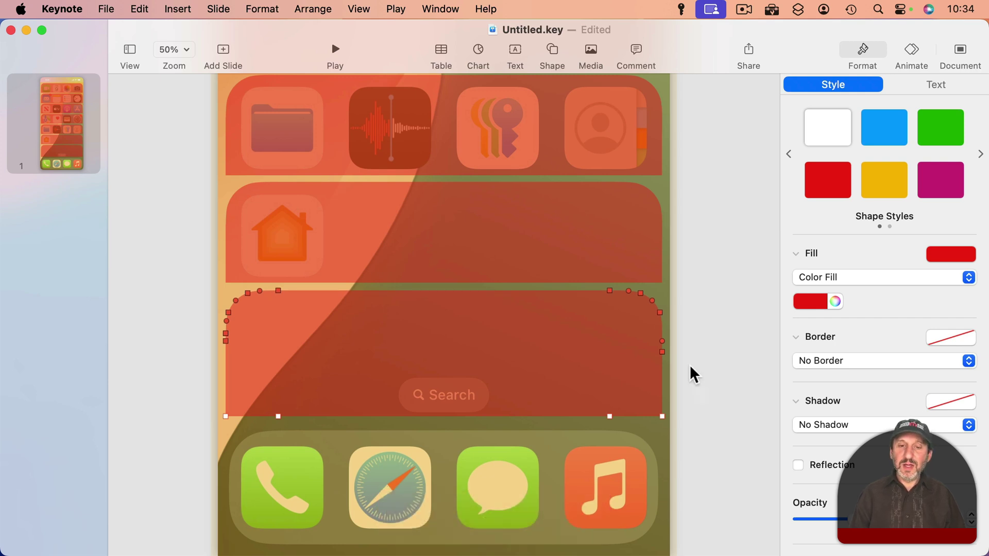
left_click(690, 367)
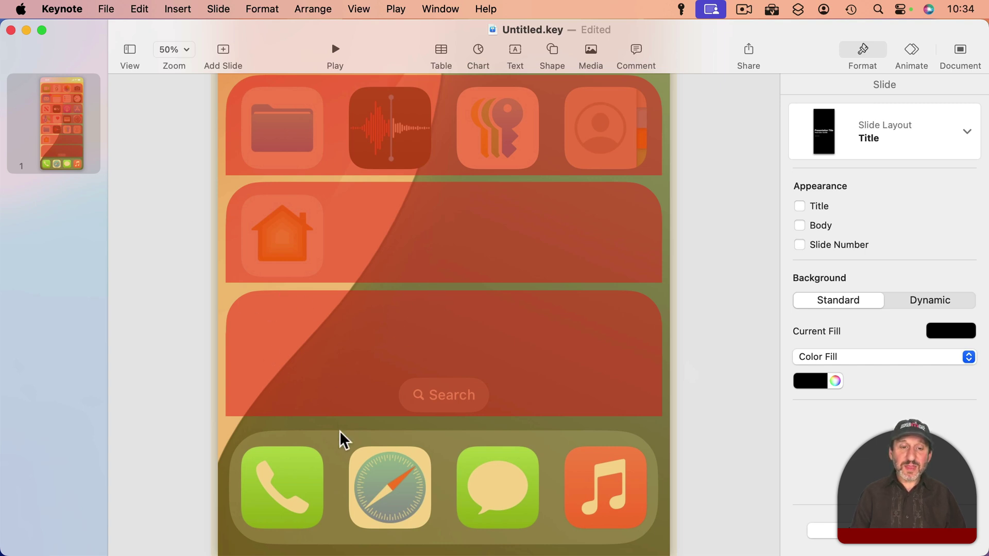
Step: Stretch a translucent red rounded square across the four dock icons, rounding its corners to about 106 pt
scroll(339, 434, "down", 2)
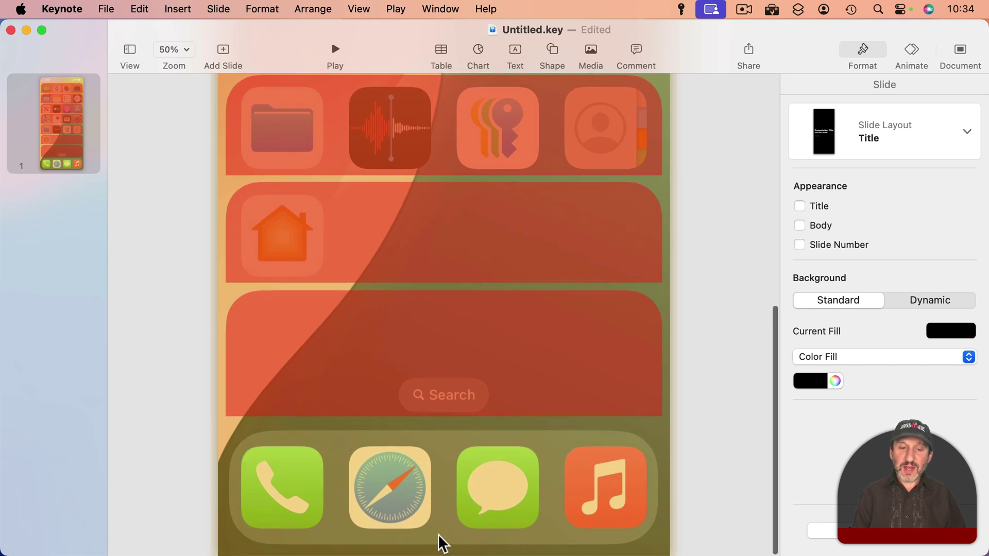
left_click(549, 50)
left_click(611, 184)
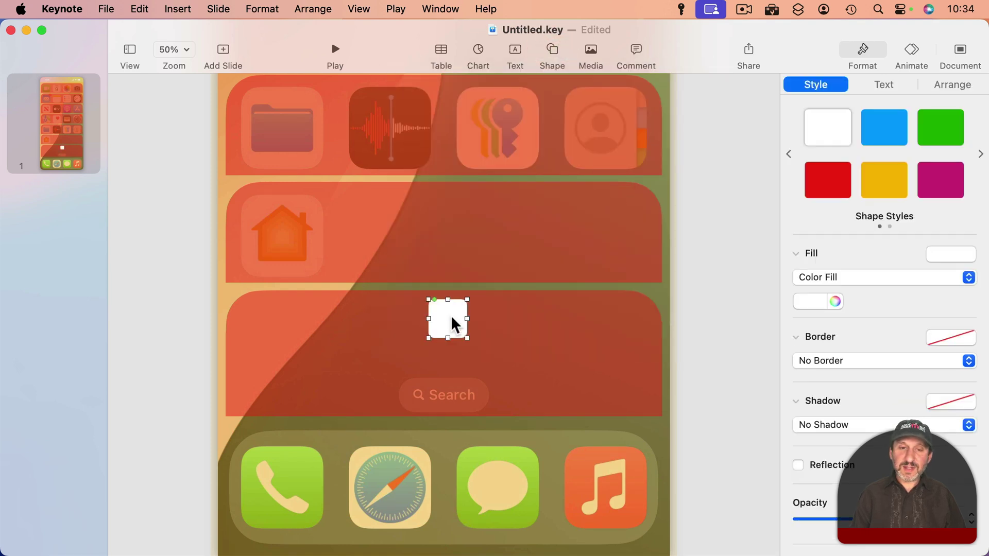
left_click_drag(450, 316, 332, 463)
left_click(820, 181)
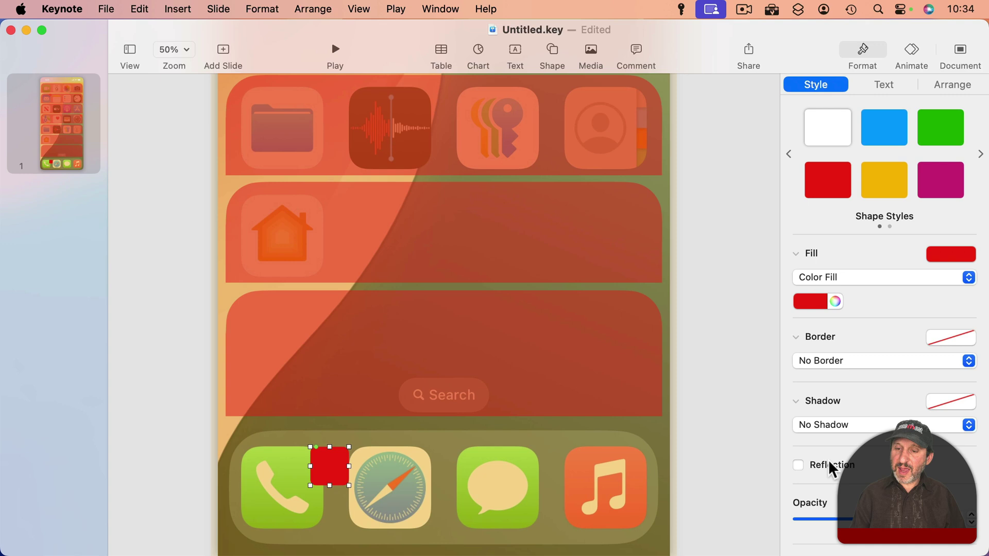
left_click(851, 519)
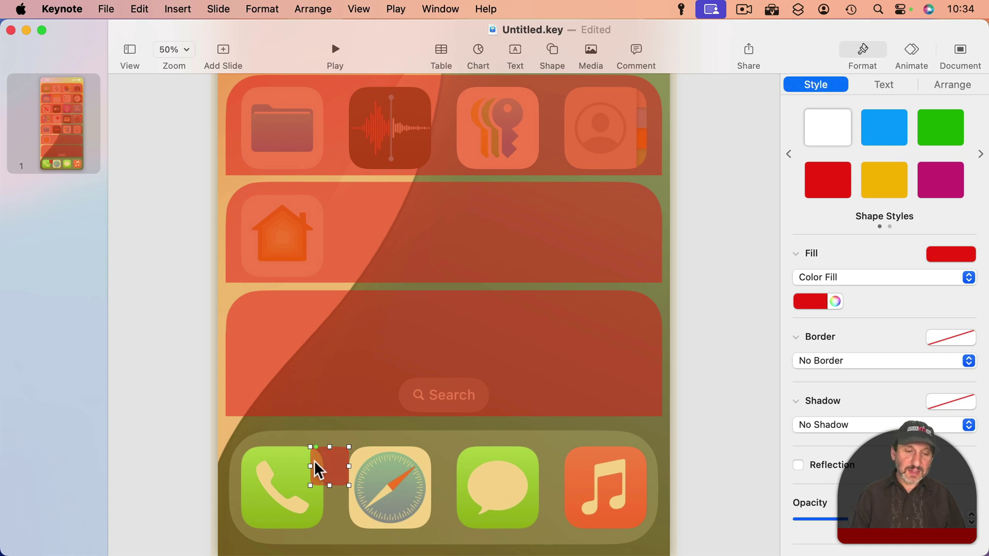
left_click_drag(314, 460, 242, 456)
left_click_drag(270, 442, 654, 426)
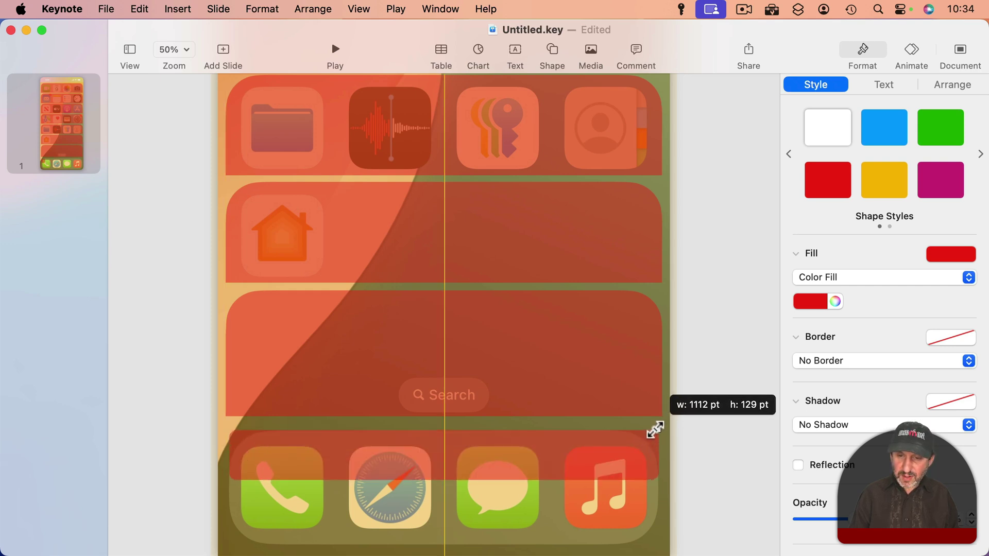
left_click_drag(230, 433, 268, 434)
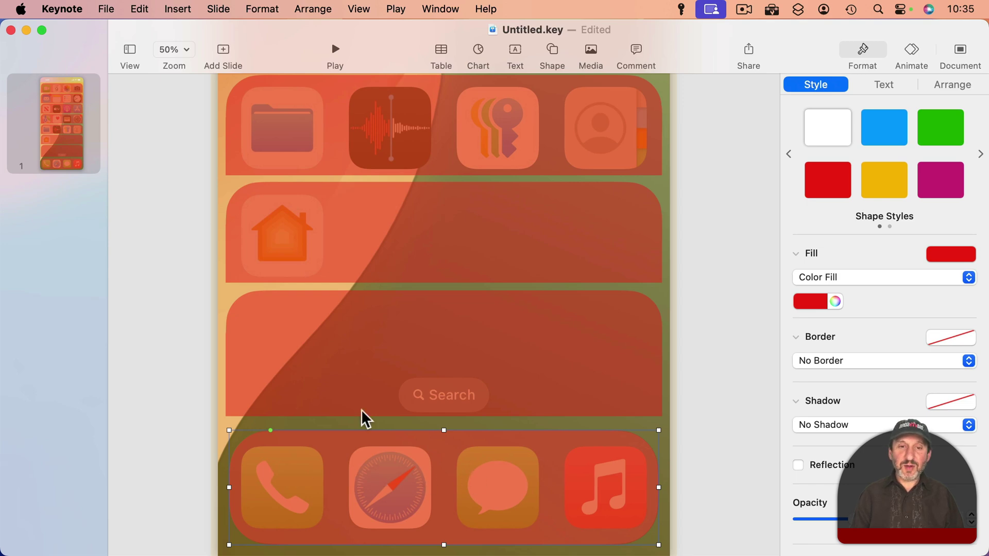
scroll(360, 409, "up", 10)
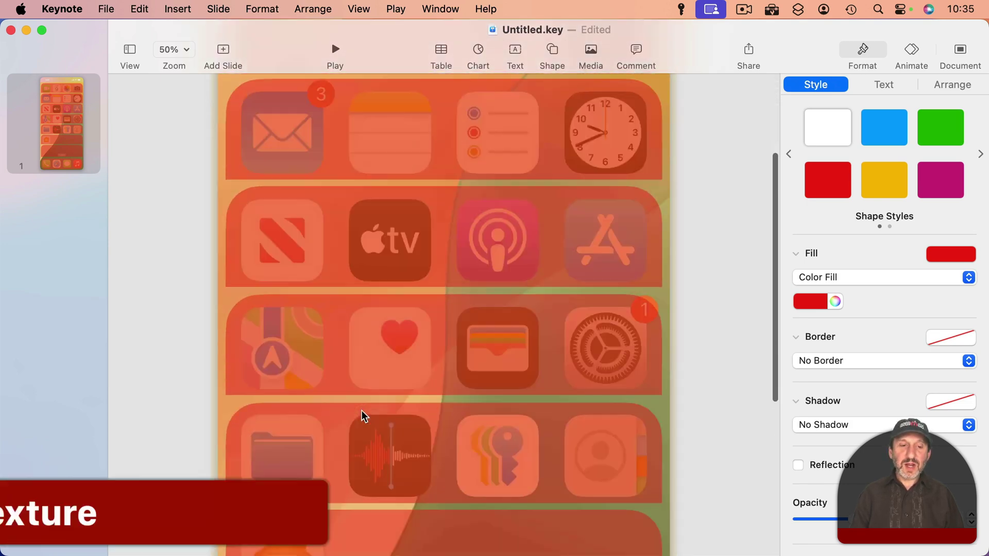
Step: Zoom to 25% and select every red overlay shape, leaving the phone screenshot unselected
scroll(362, 410, "down", 10)
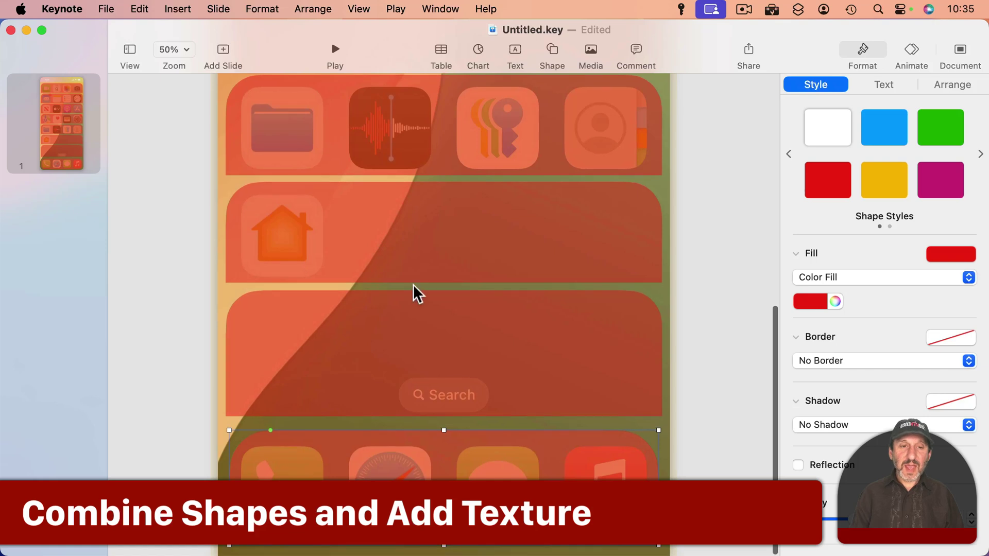
left_click(181, 52)
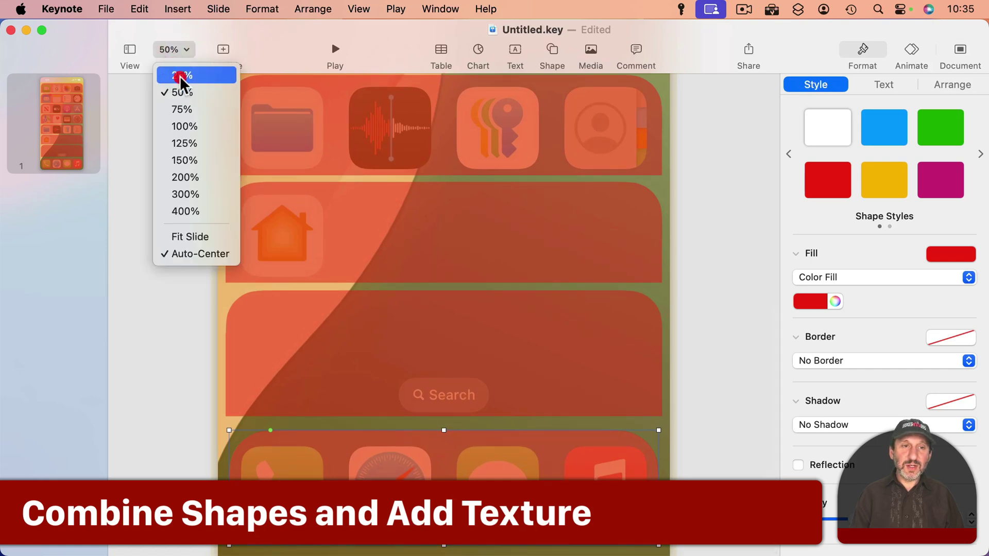
left_click(180, 75)
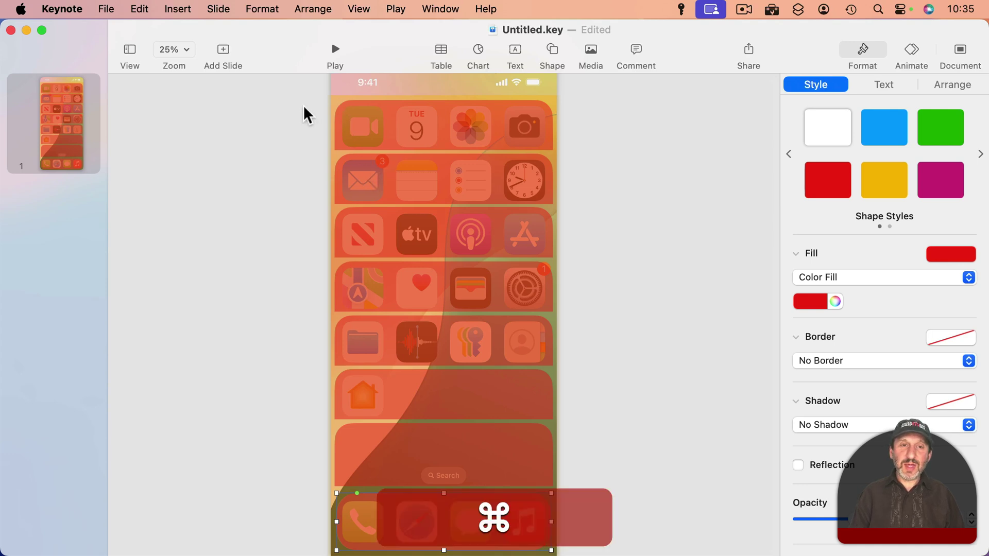
key("super+a")
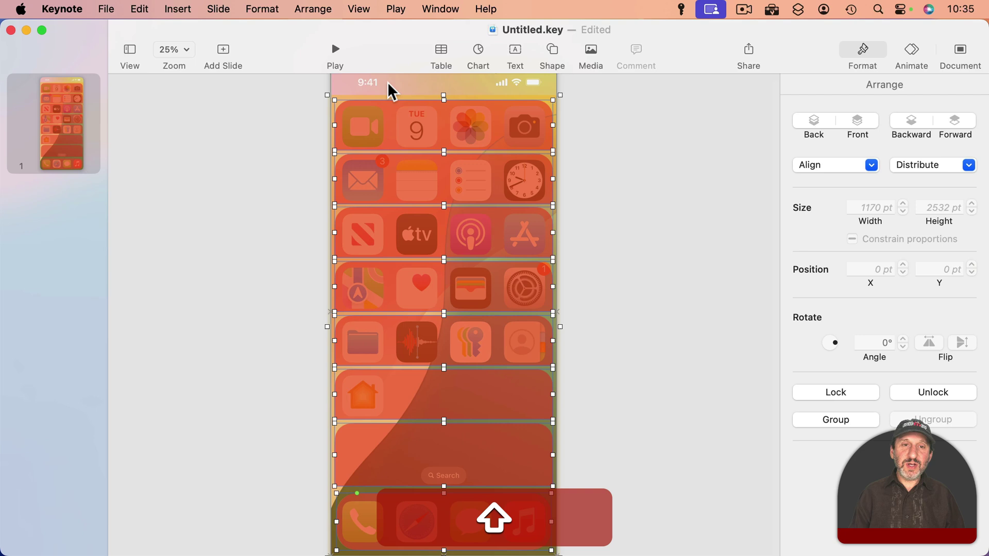
left_click(416, 83, "shift")
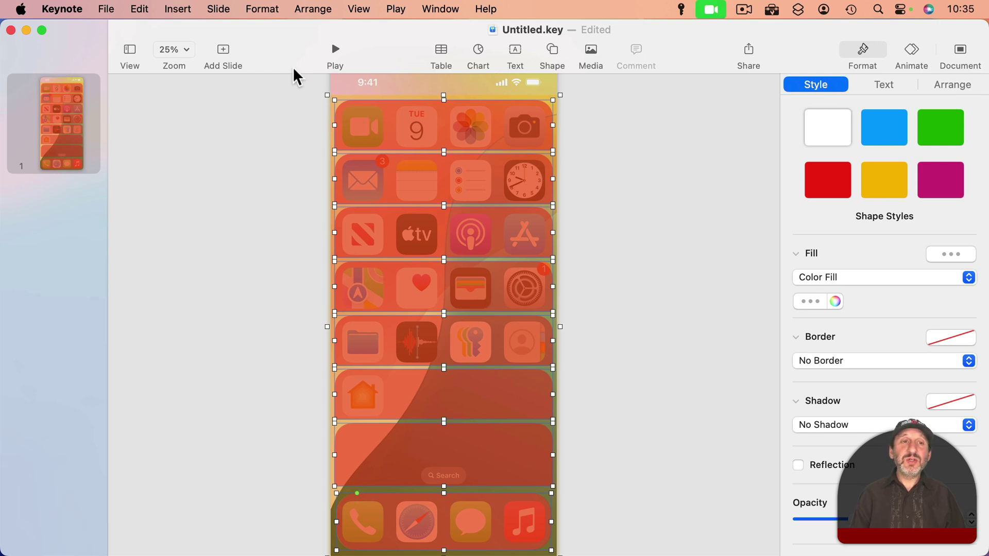
Step: Apply Subtract Shapes to cut the red overlays out of the yellow overlay
left_click(262, 9)
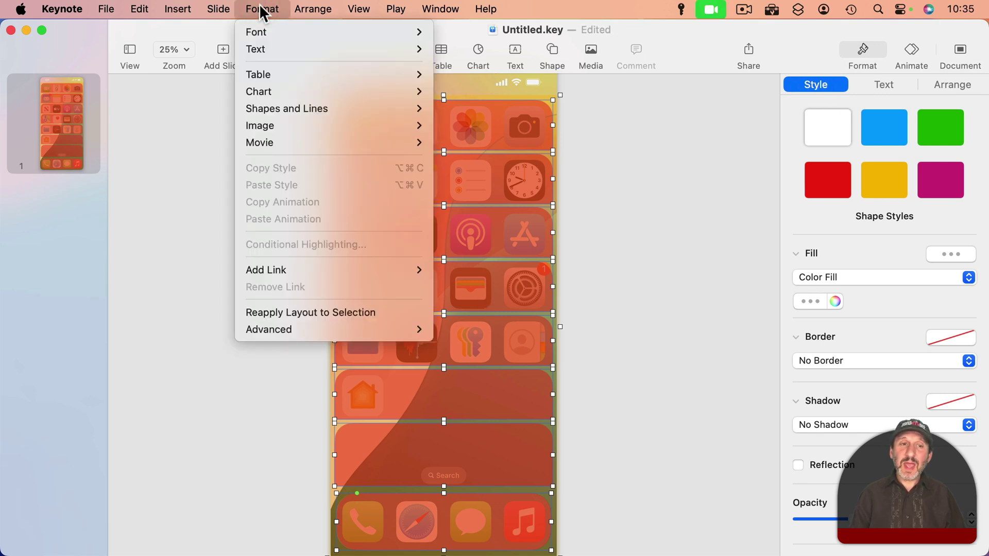
mouse_move(313, 109)
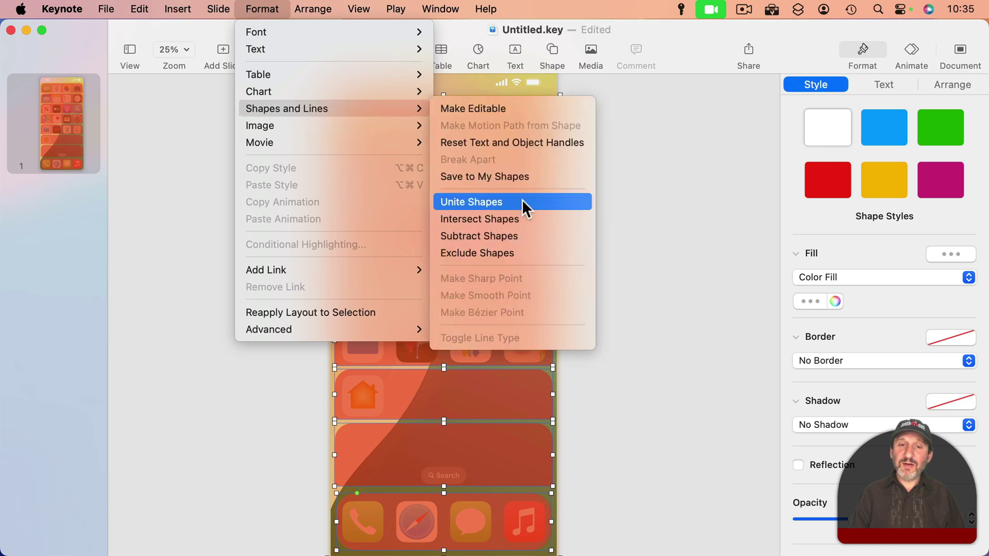
left_click(502, 235)
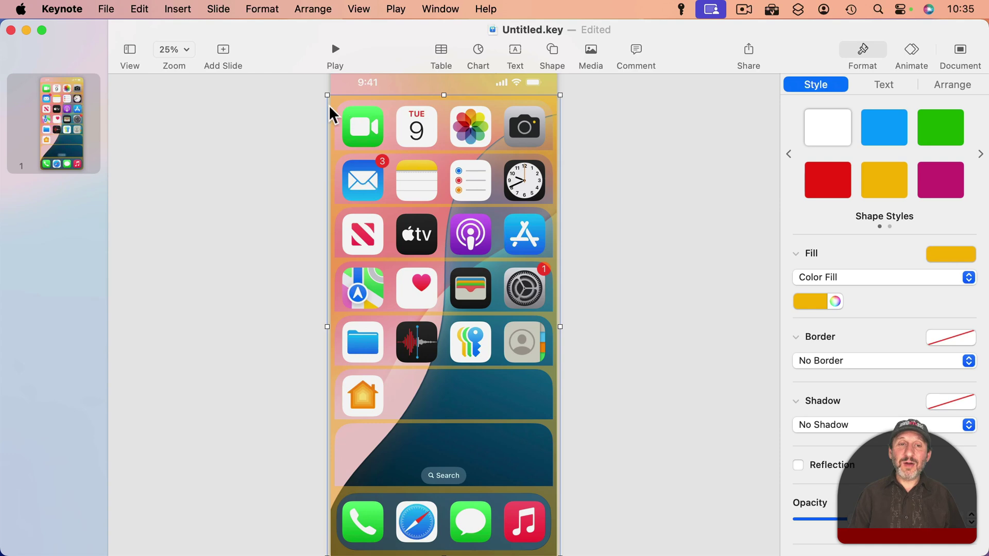
Step: Insert a square and stretch it into a rectangle covering the whole phone screen
left_click_drag(329, 105, 150, 106)
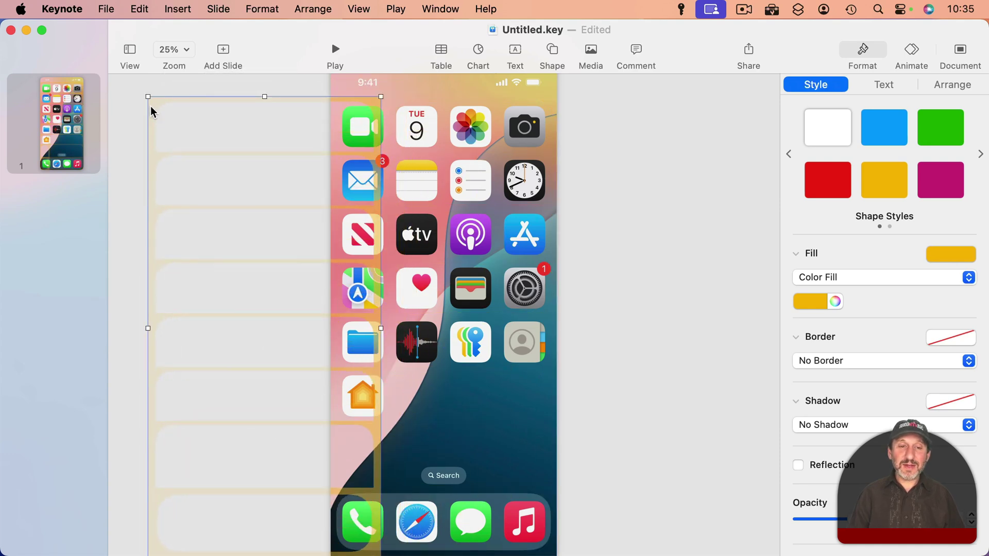
key("super+z")
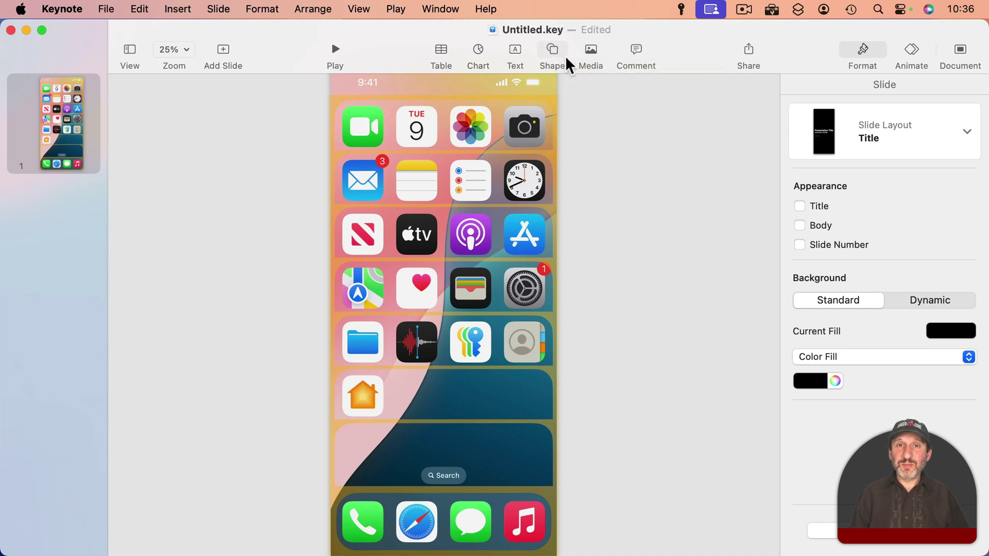
left_click(549, 50)
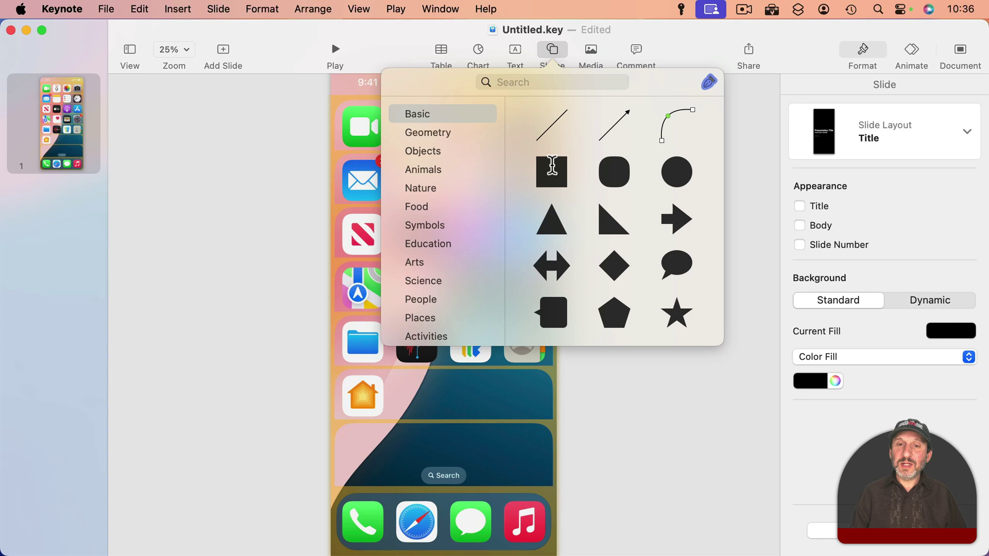
left_click(549, 172)
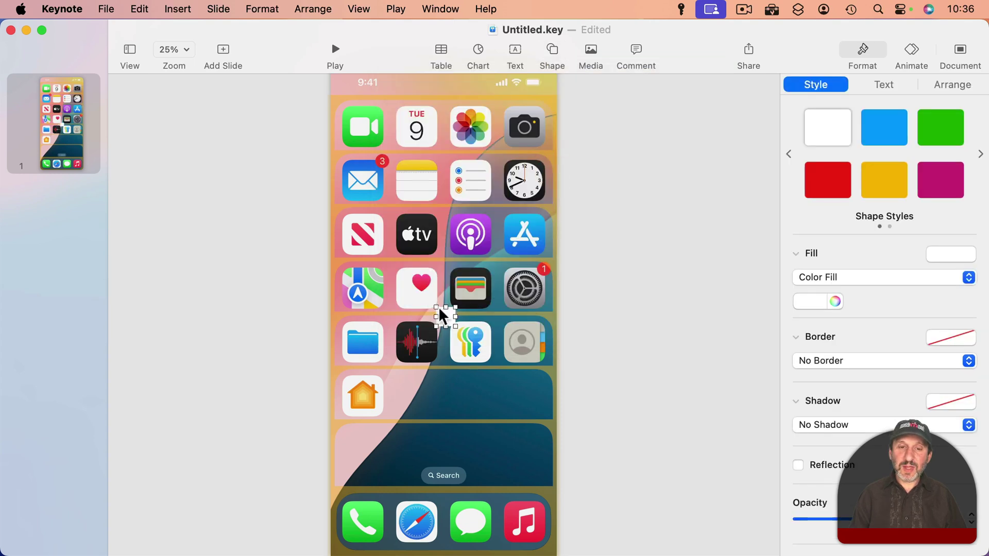
left_click_drag(437, 307, 325, 95)
left_click_drag(455, 326, 560, 555)
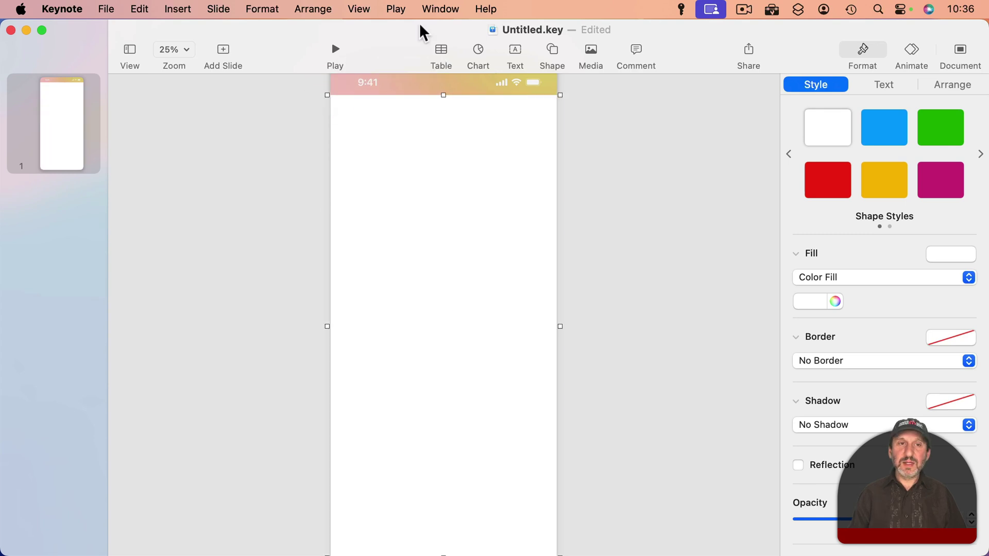
Step: Send the white rectangle backward behind the yellow shelf frame
left_click(308, 9)
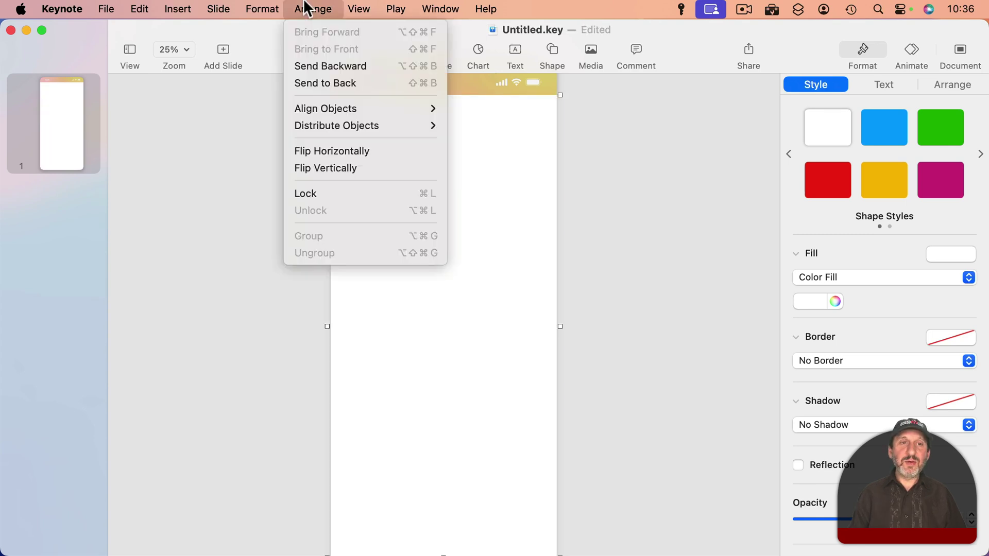
left_click(319, 66)
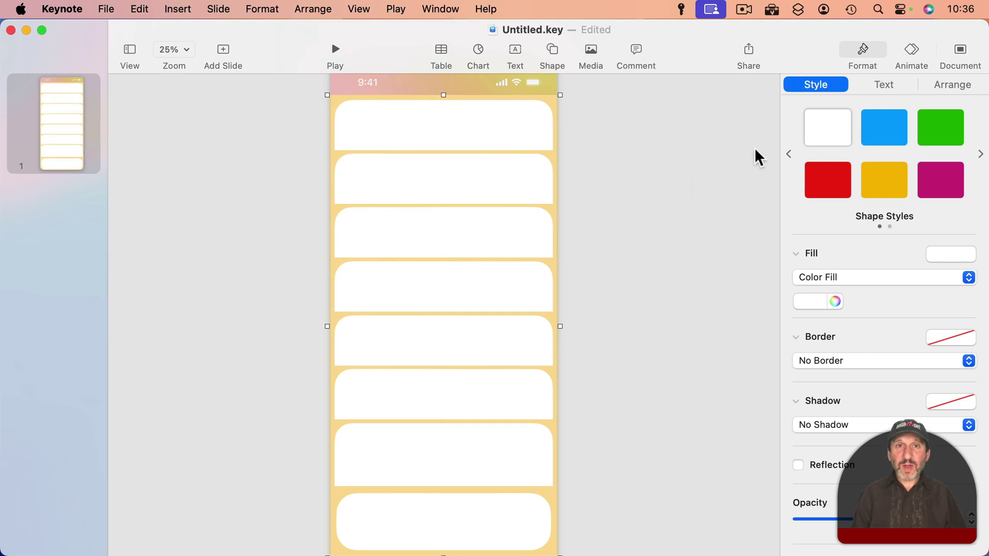
left_click_drag(701, 44, 617, 35)
Step: Preview the wood.png texture file on the desktop, then return to the presentation
left_click(941, 149)
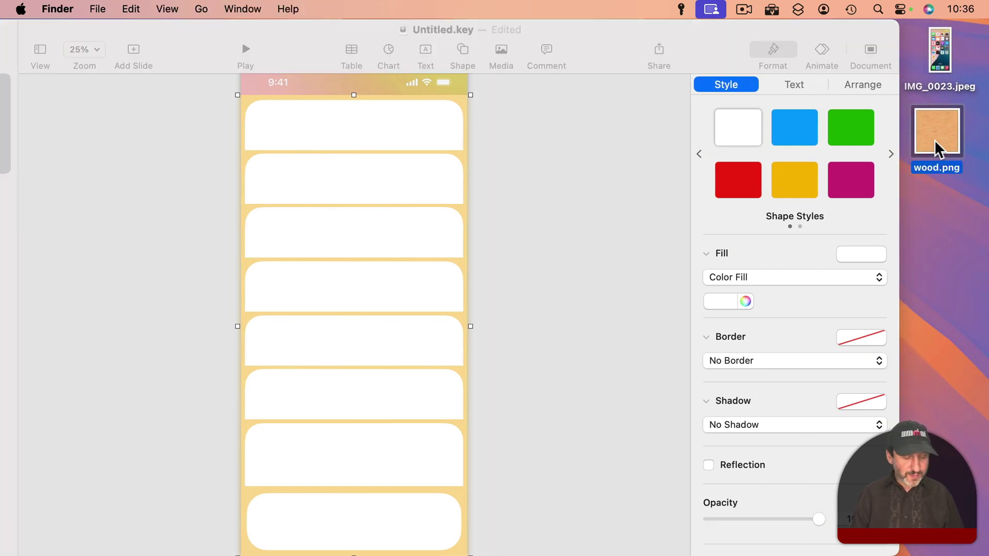
key("space")
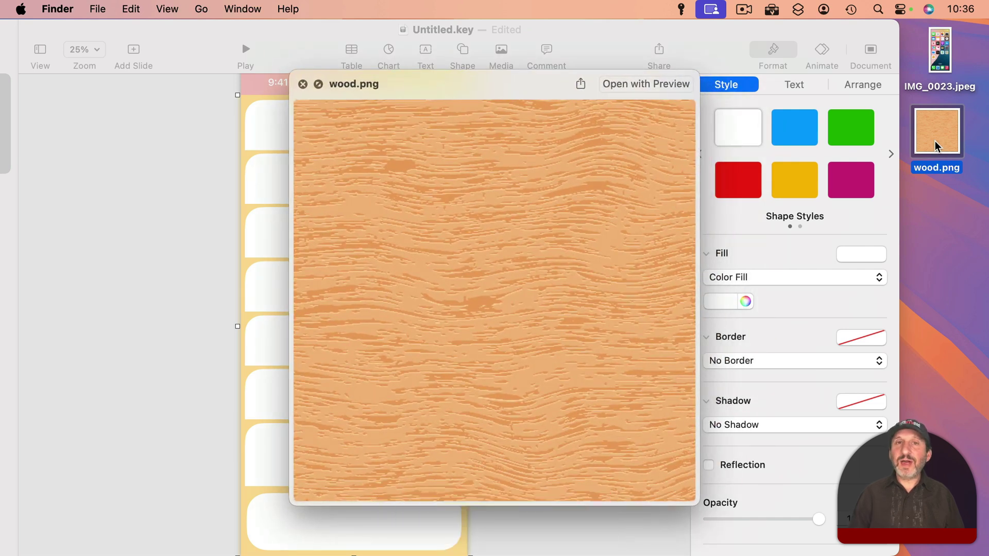
key("space")
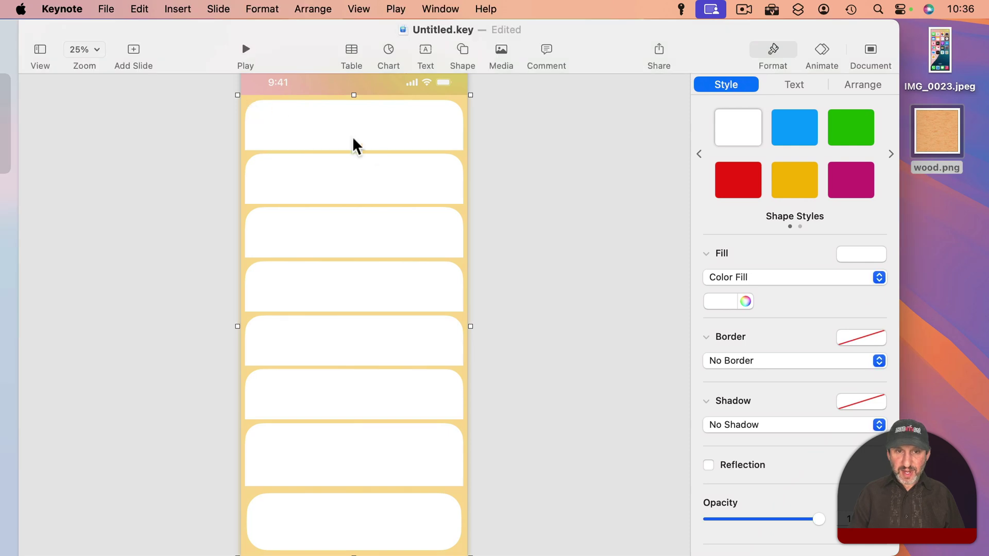
left_click(404, 151)
left_click_drag(461, 106, 596, 136)
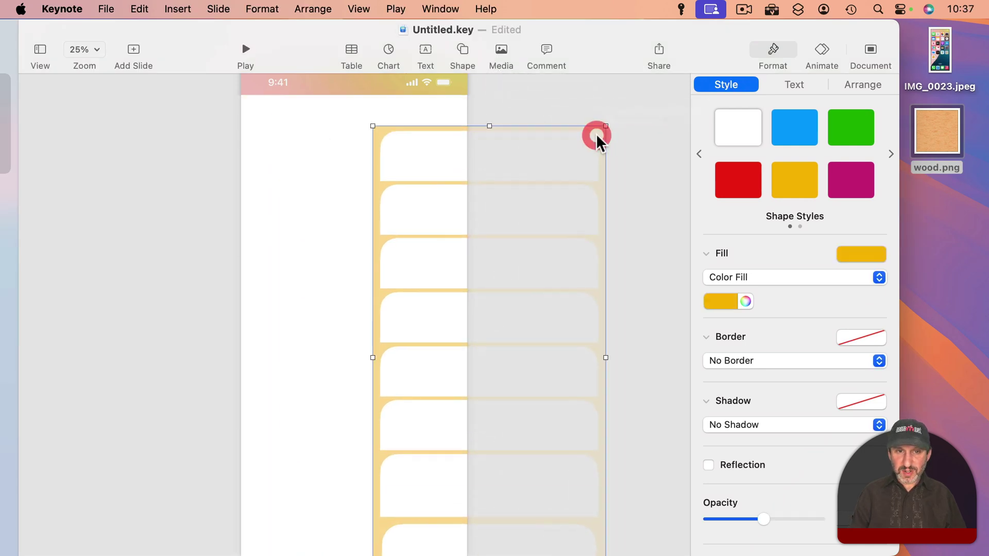
key("cmd+z")
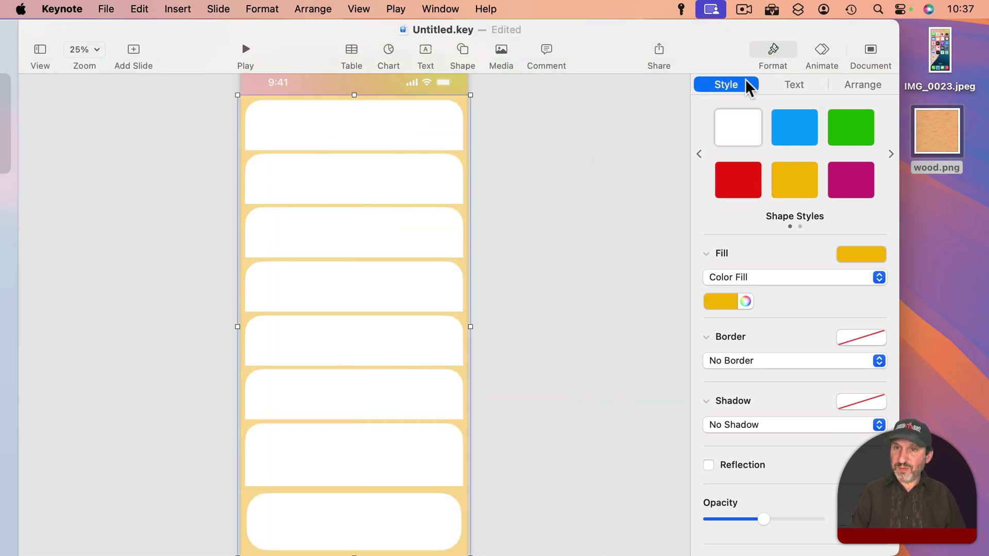
Step: Give the background shape an image fill of wood.png, tiled at 50% scale
left_click(747, 285)
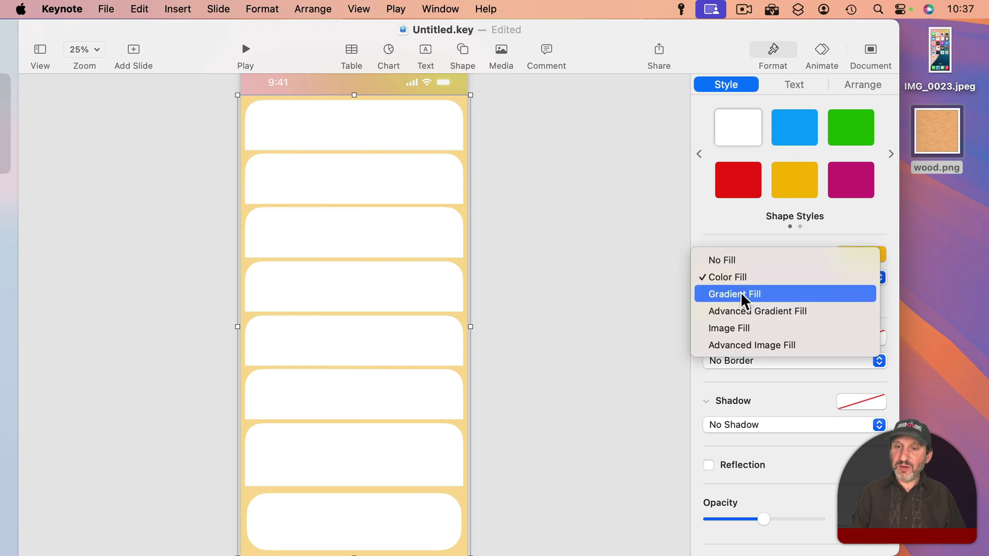
left_click(744, 327)
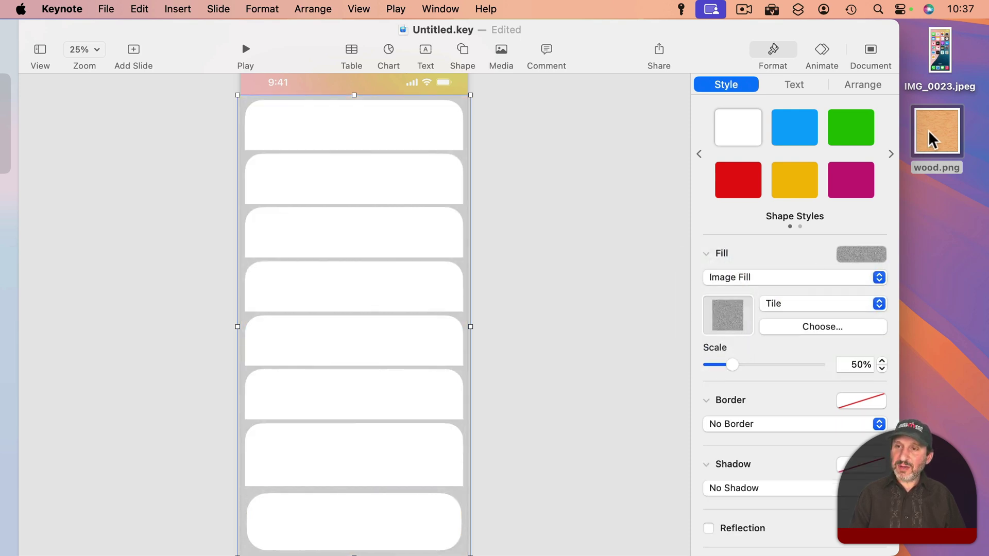
left_click_drag(931, 139, 731, 326)
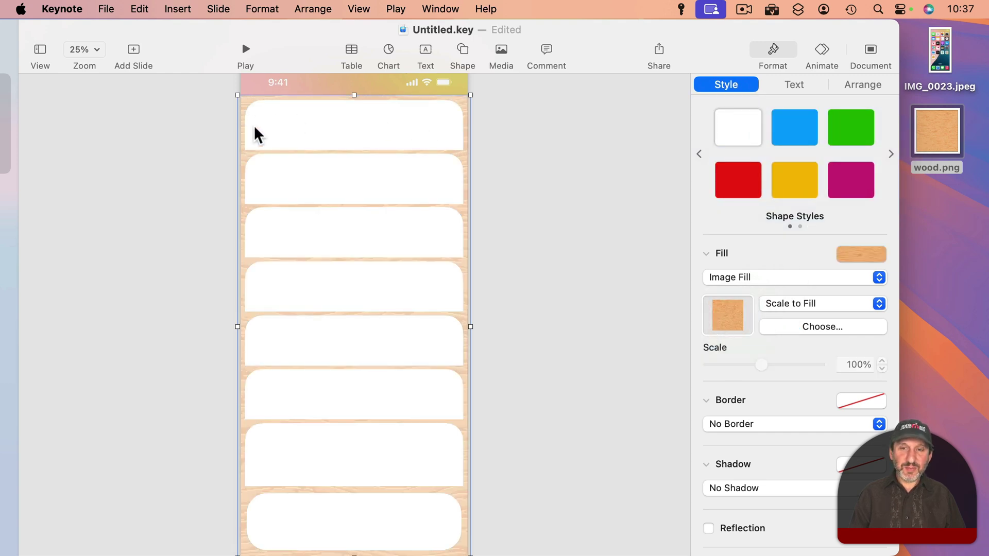
left_click(784, 304)
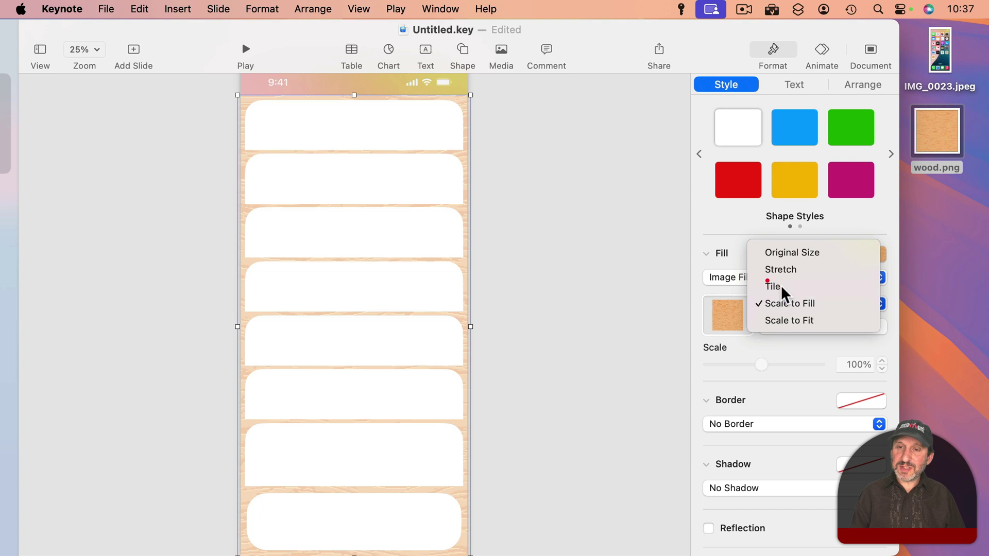
left_click(775, 287)
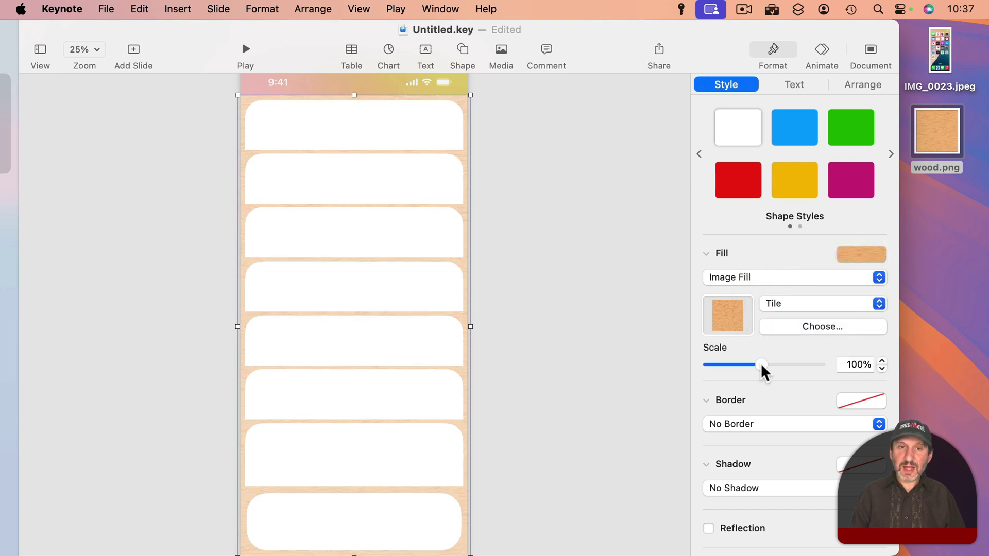
left_click_drag(761, 364, 735, 366)
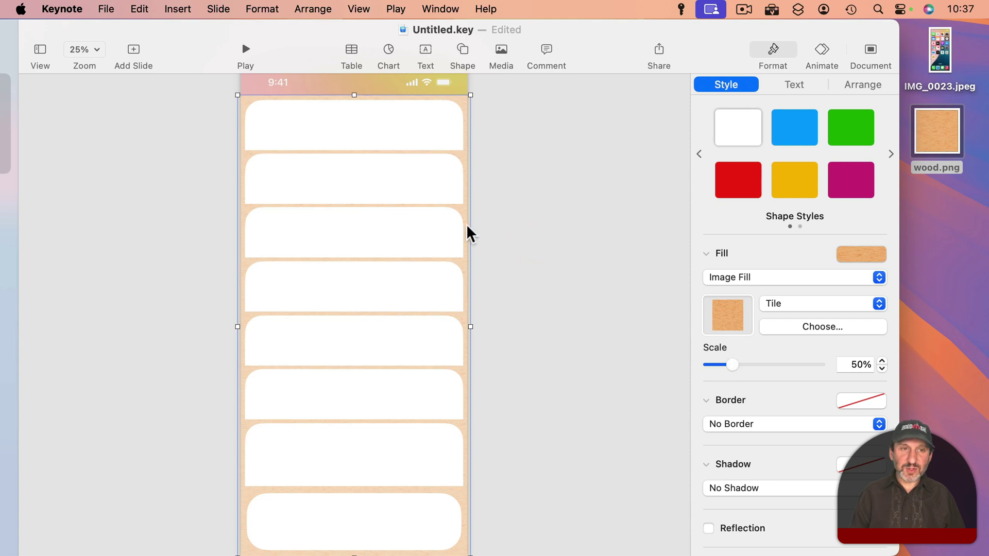
scroll(473, 232, "up", 5)
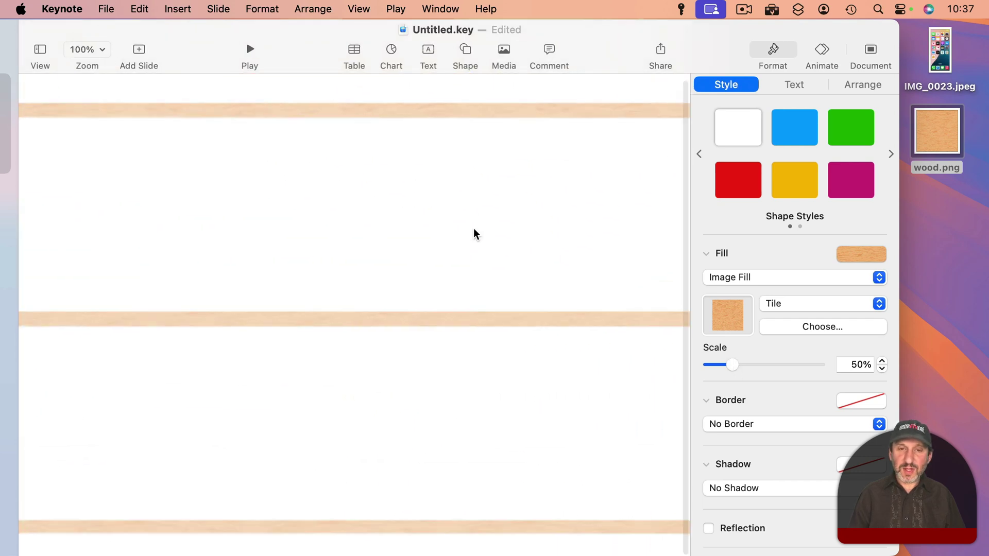
scroll(373, 122, "down", 5)
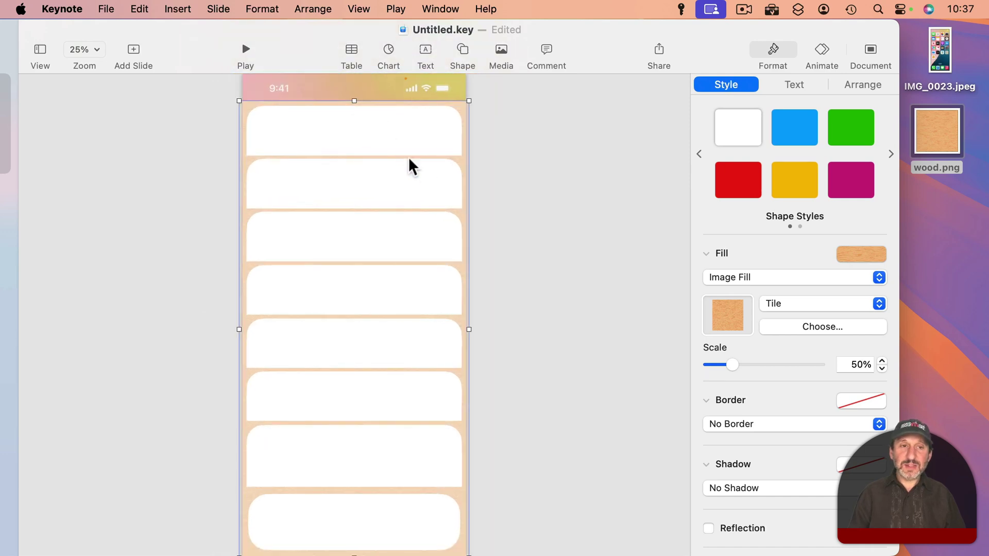
Step: Give the shelf cards an advanced image fill tinted dark grey-brown
left_click(314, 129)
left_click_drag(305, 129, 520, 149)
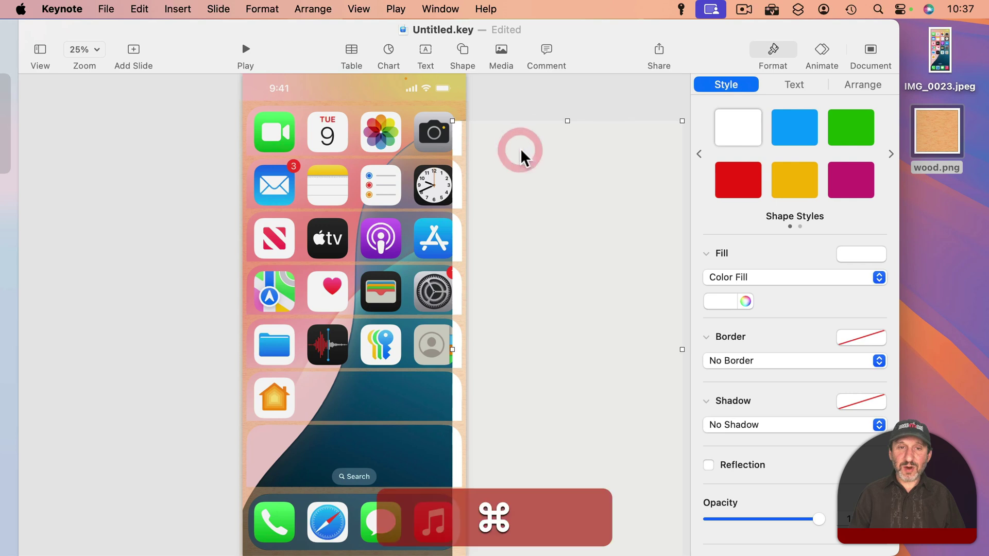
key("ctrl+z")
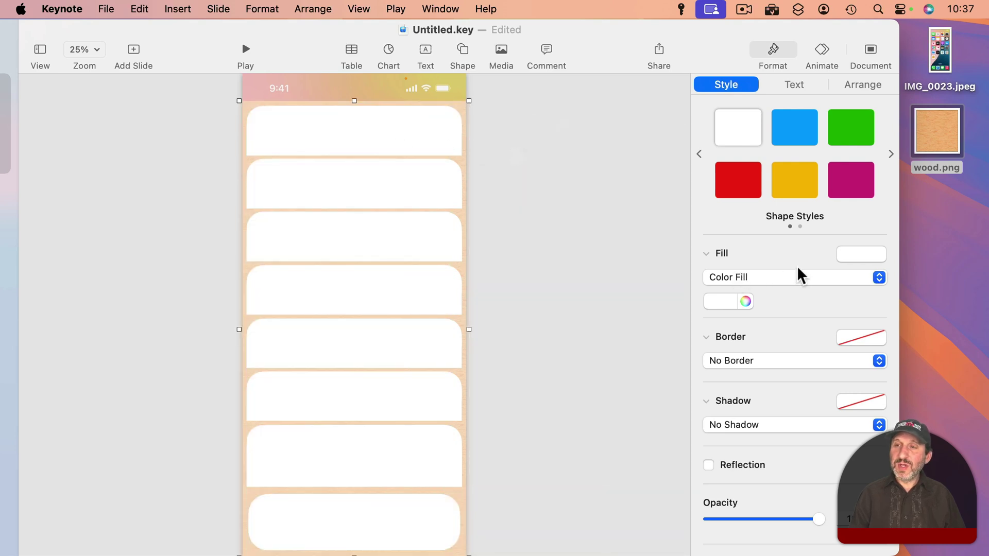
left_click(768, 278)
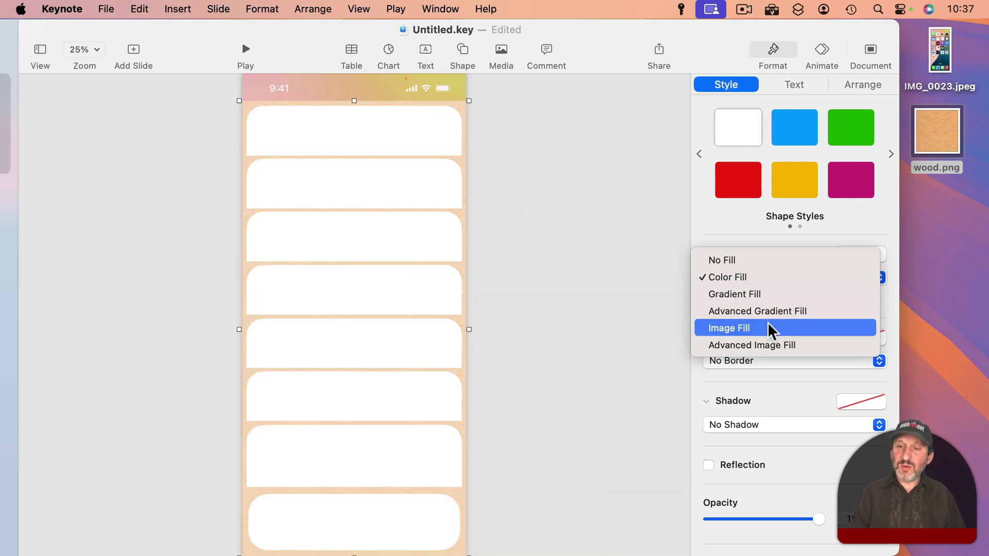
left_click(768, 344)
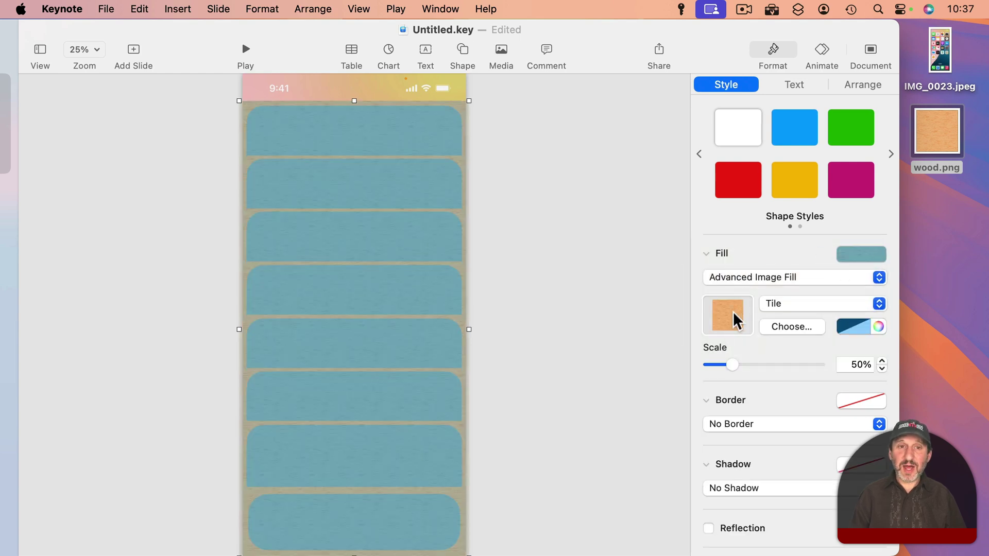
left_click(867, 326)
left_click(877, 425)
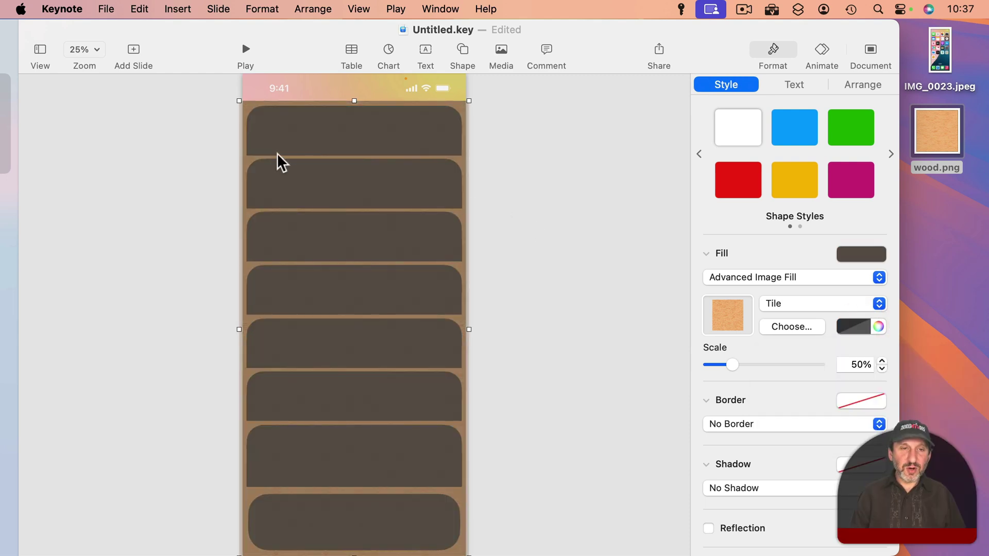
scroll(277, 153, "up", 5)
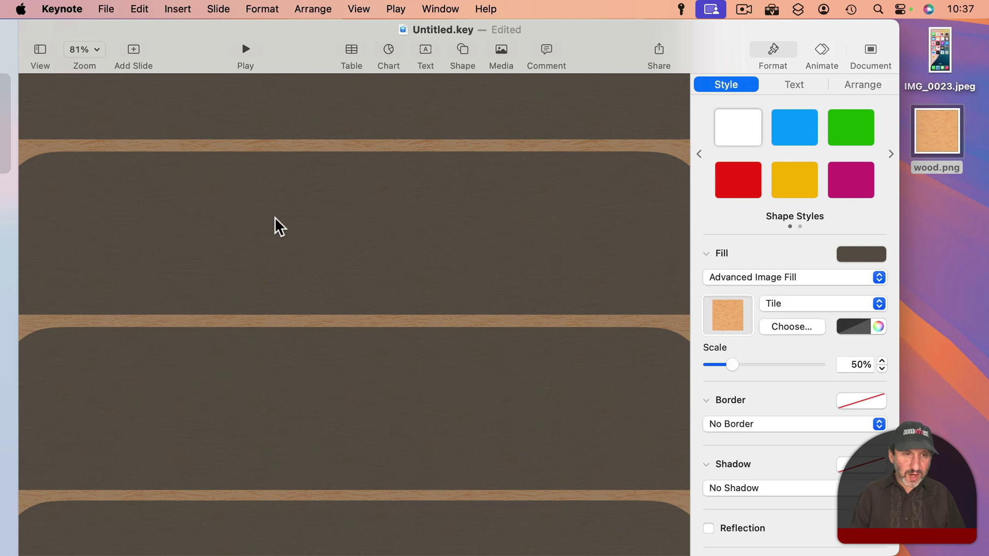
scroll(275, 218, "down", 5)
Step: Add a square across the top of the slide and fill it black
left_click(315, 98)
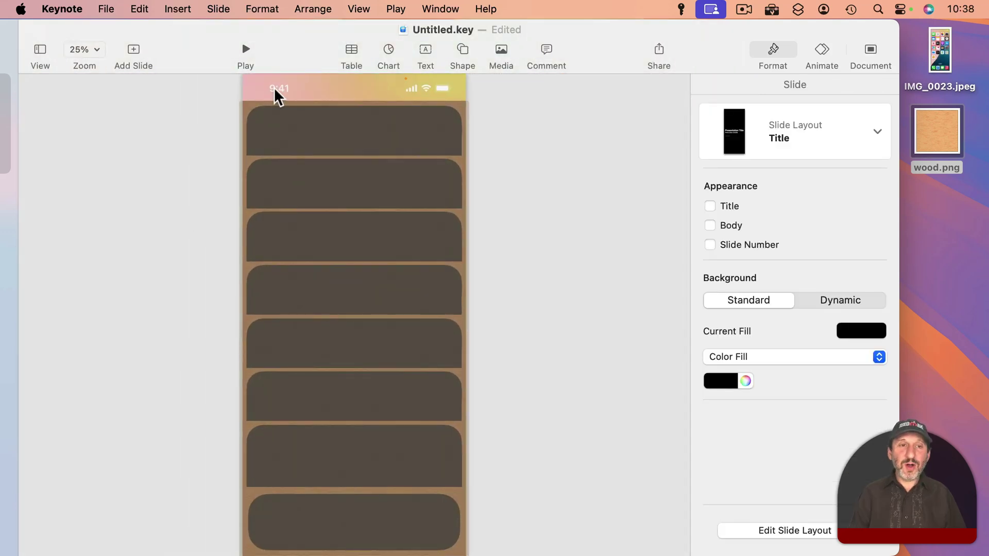
left_click(465, 47)
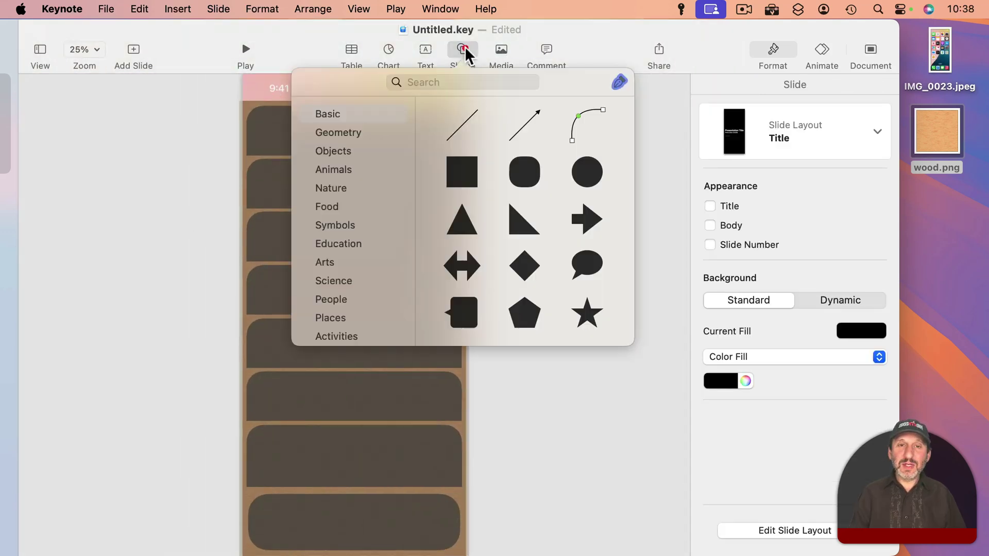
left_click(474, 167)
left_click_drag(357, 316, 466, 111)
left_click(724, 300)
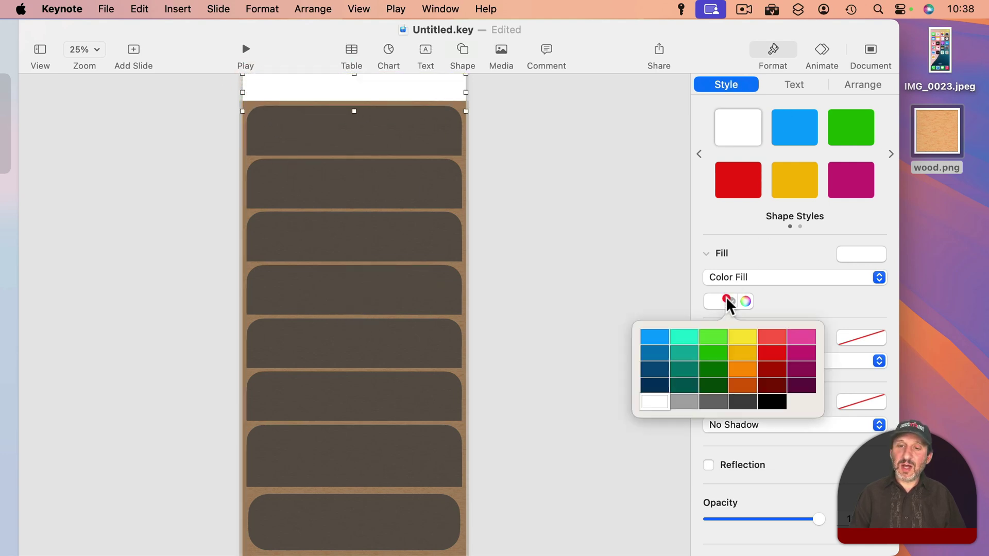
left_click(769, 399)
left_click(593, 214)
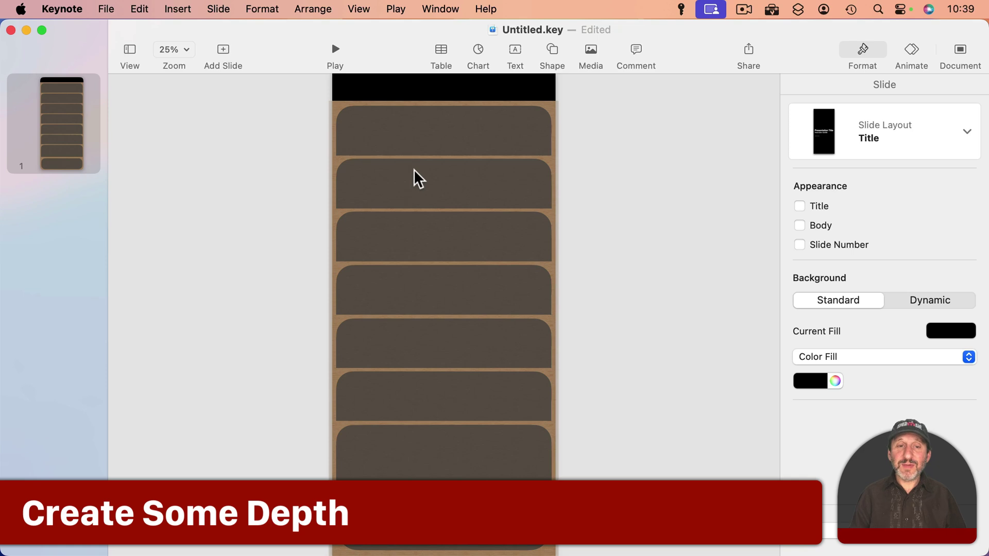
Step: At 75% zoom, add a square and stretch it into a thin full-width bar along a shelf edge
left_click(176, 51)
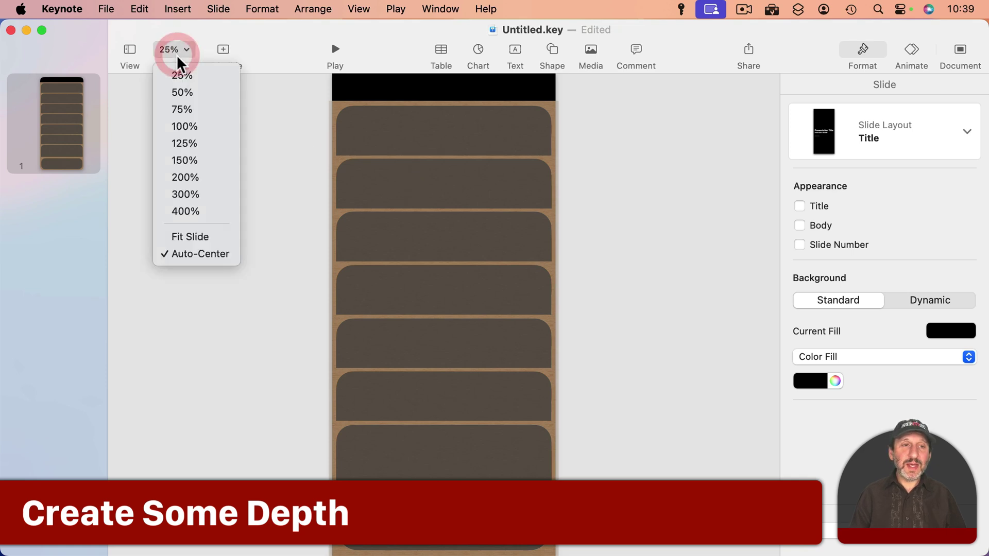
left_click(183, 114)
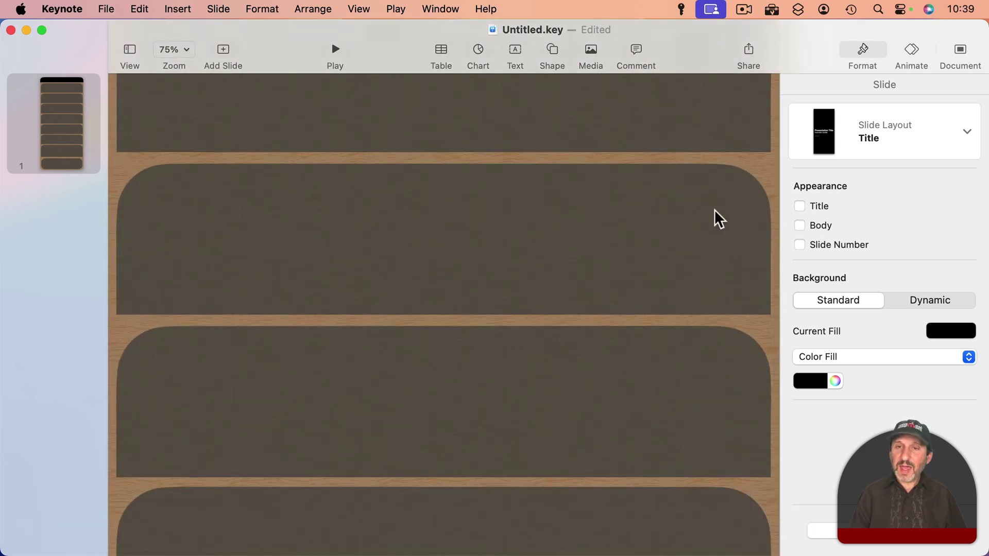
left_click(552, 49)
left_click(557, 175)
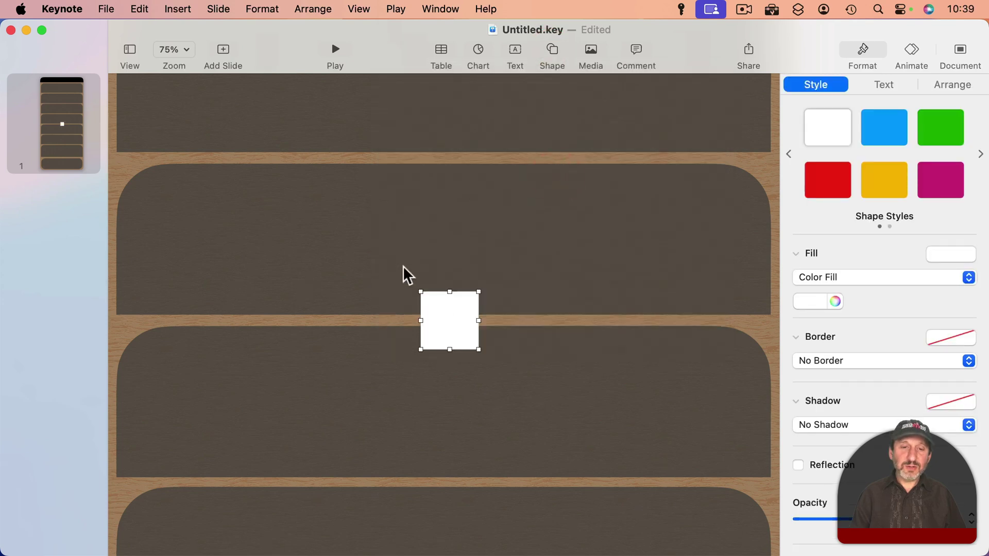
left_click_drag(446, 326, 140, 289)
left_click_drag(175, 258, 762, 287)
left_click(589, 286)
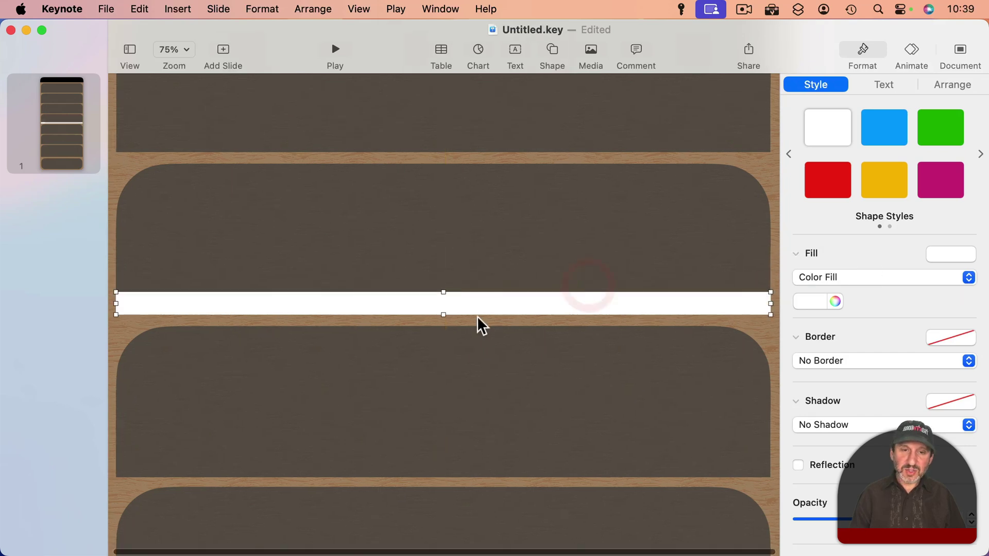
left_click(411, 281)
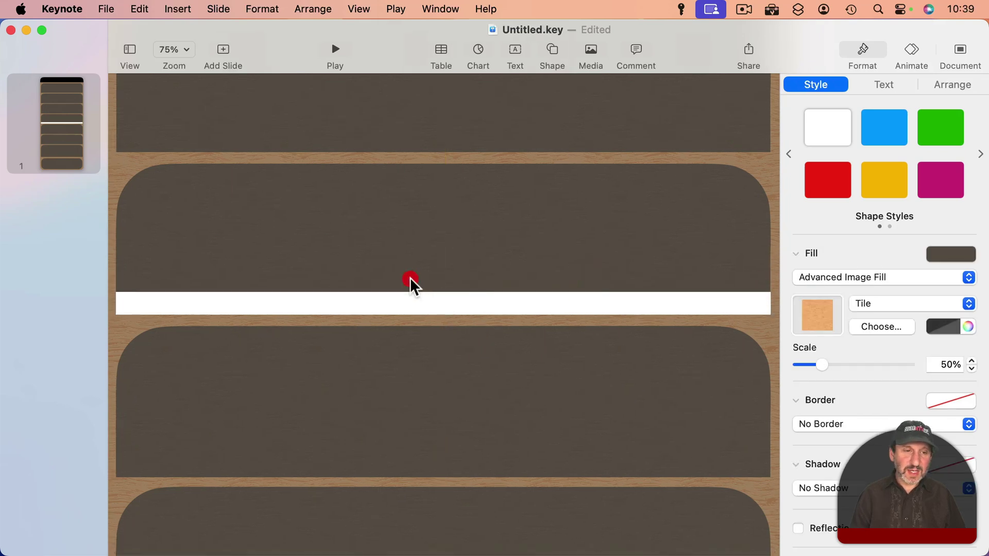
left_click(406, 305)
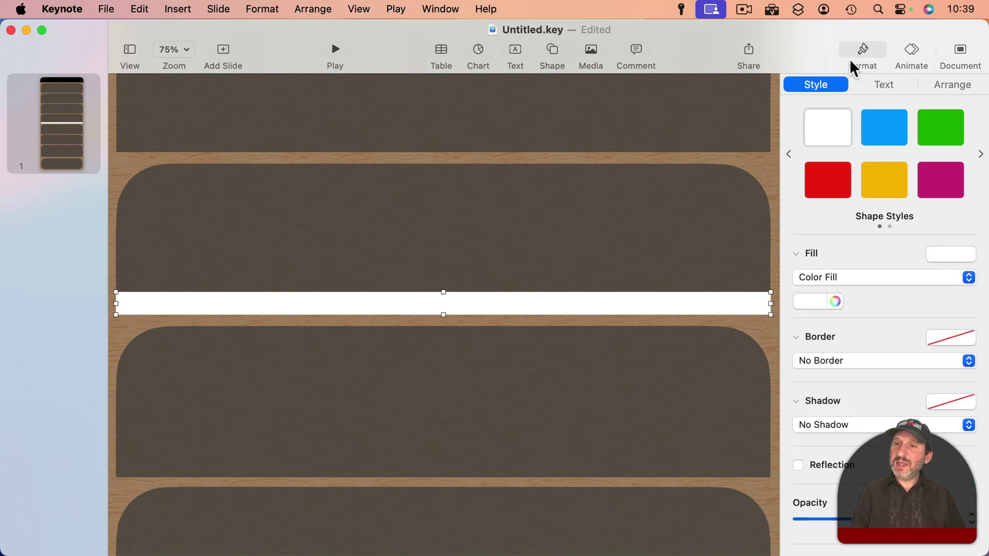
Step: Give the thin bar a gradient fill with both colours set to black
left_click(832, 278)
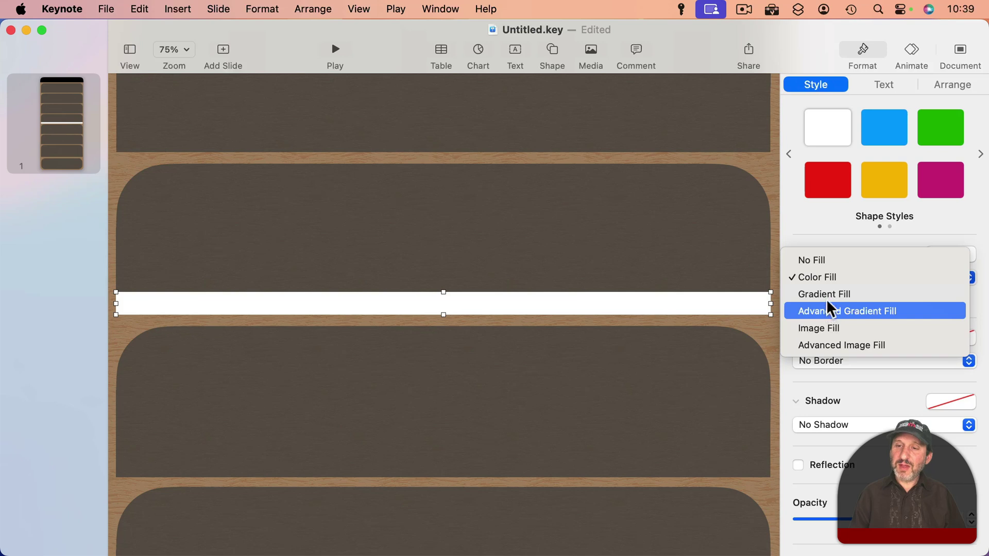
left_click(827, 294)
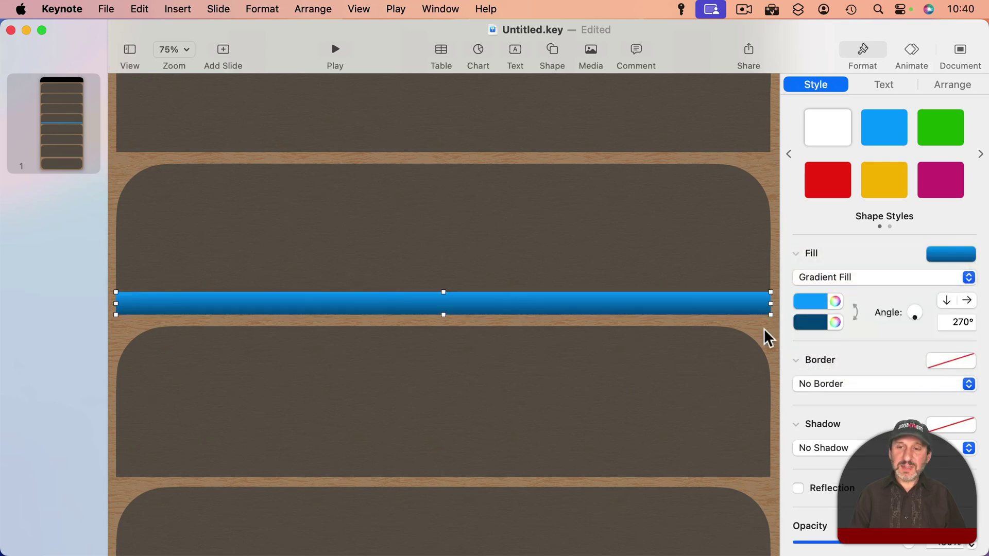
left_click(822, 311)
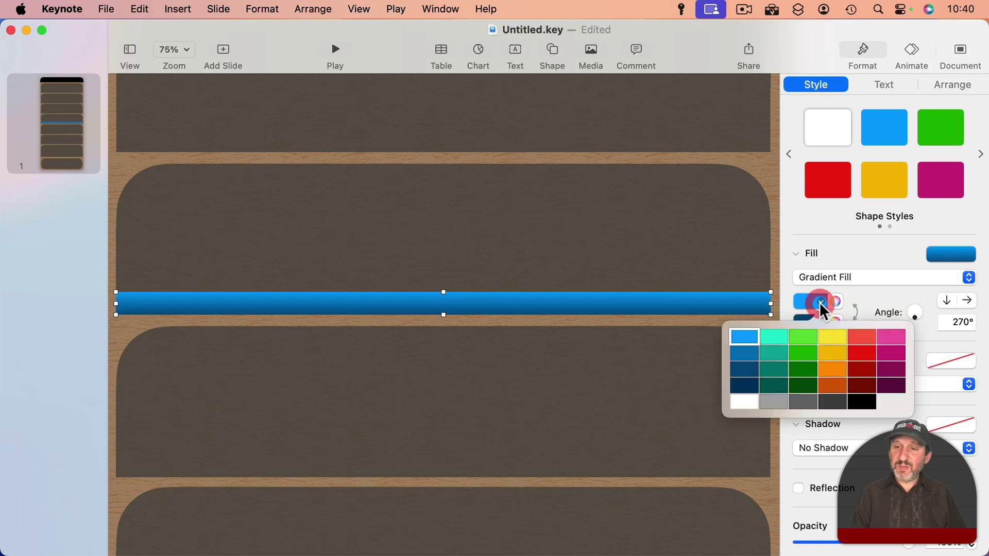
left_click(861, 402)
left_click(822, 326)
left_click(862, 422)
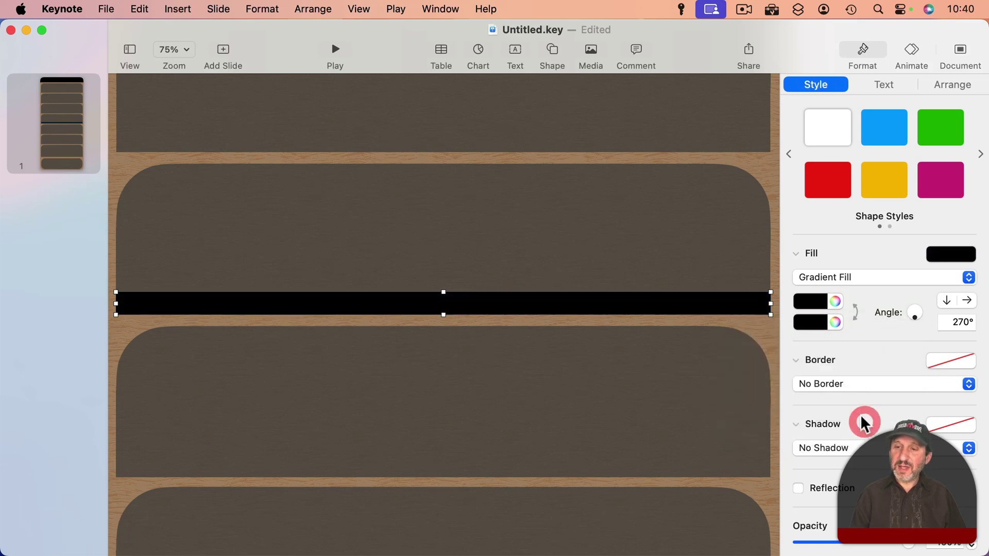
Step: Make the first gradient colour half transparent and the second fade to about 10% opacity
left_click(836, 302)
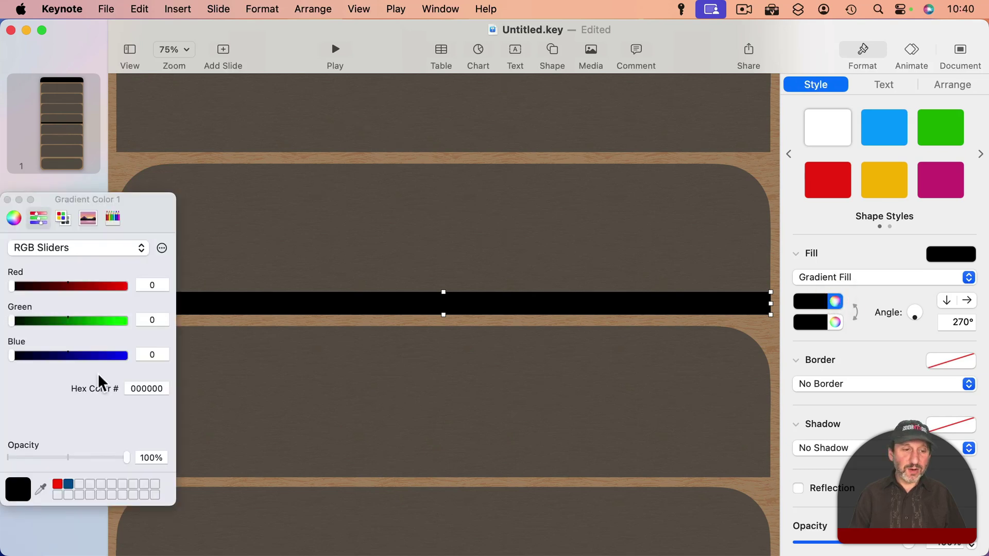
left_click_drag(102, 460, 69, 460)
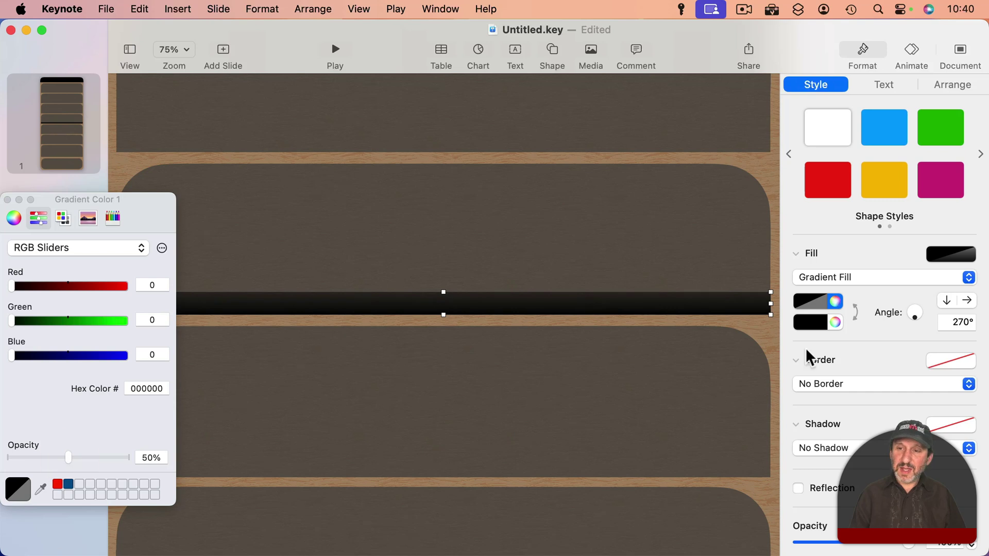
left_click(835, 323)
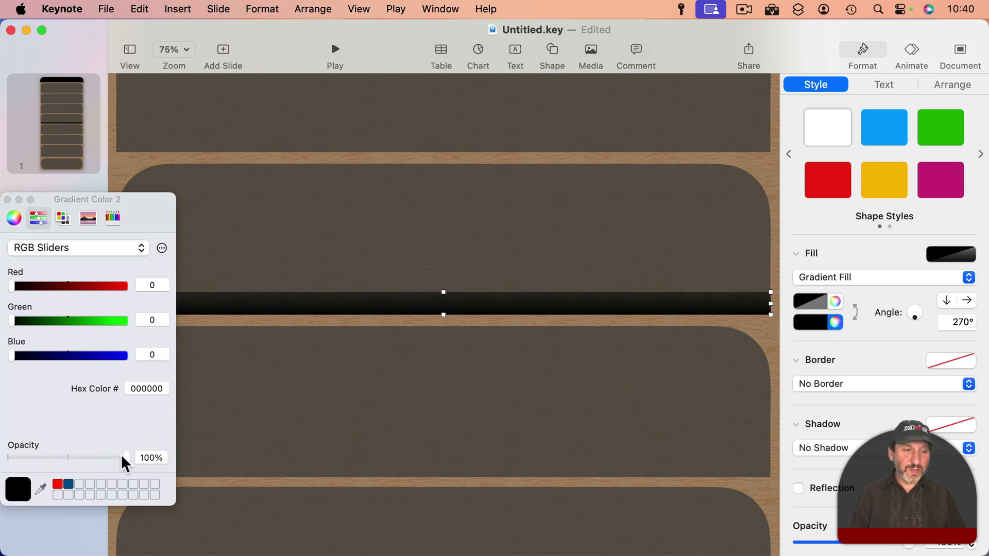
left_click_drag(126, 458, 24, 467)
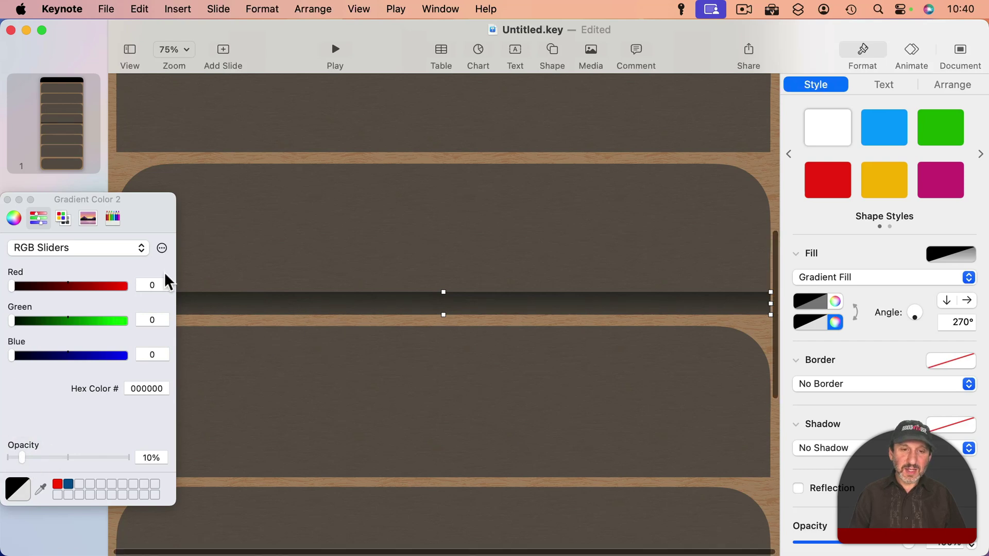
left_click(7, 200)
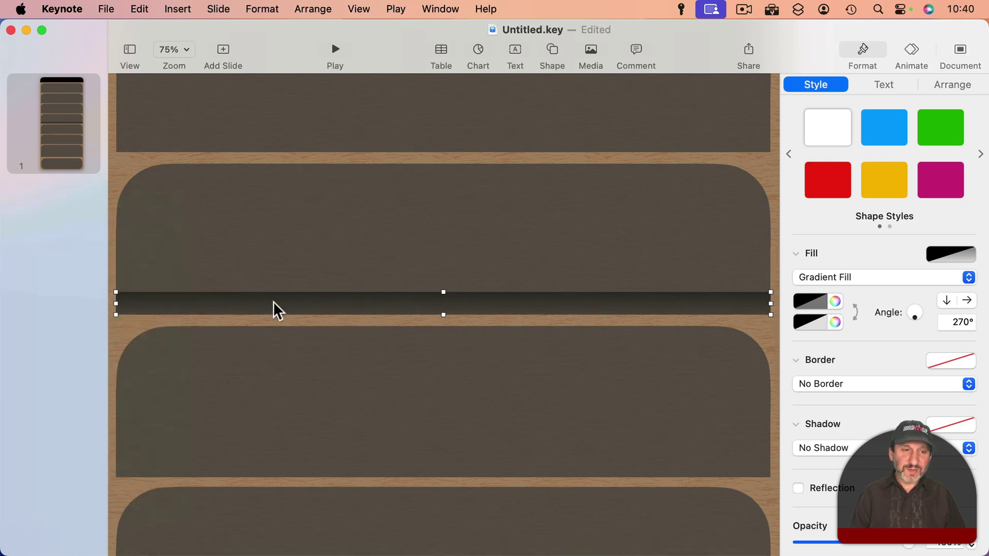
left_click(258, 272)
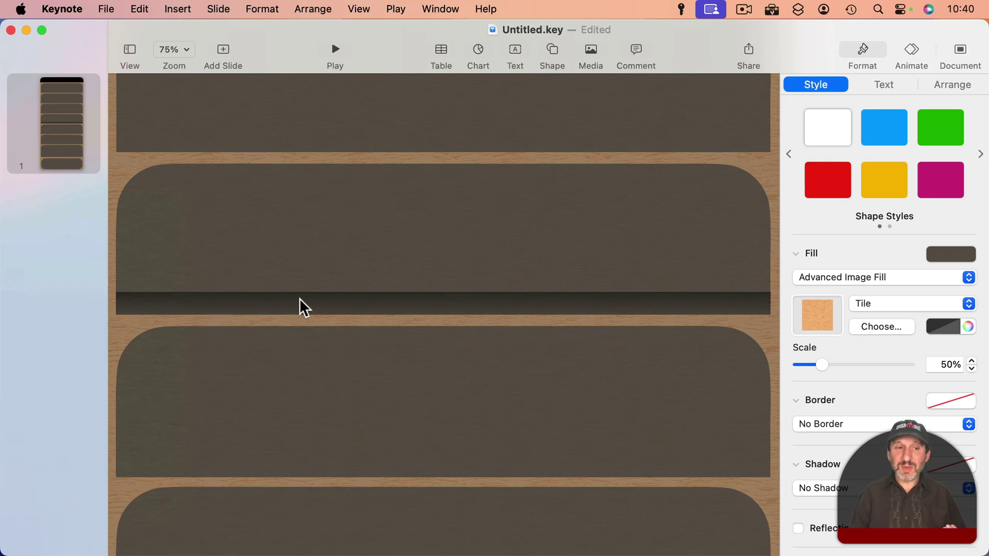
Step: Copy the shading strip up to the shelf above, nudge it into place, and zoom out
left_click(371, 308)
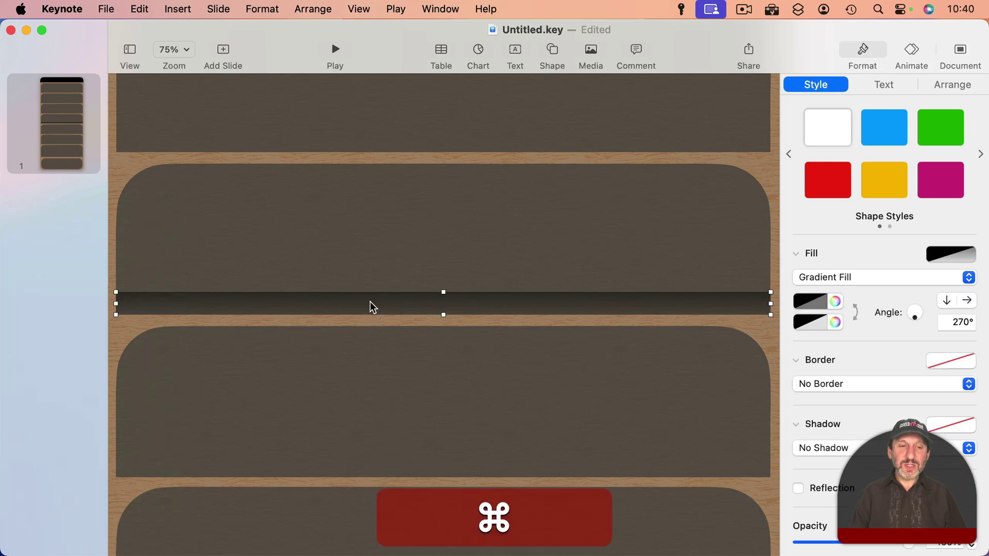
left_click_drag(372, 307, 368, 147)
key("Up")
key("Up")
key("Up")
key("Up")
key("Up")
key("Up")
key("Up")
key("Up")
key("Up")
key("Up")
key("Up")
key("Up")
key("Up")
key("Up")
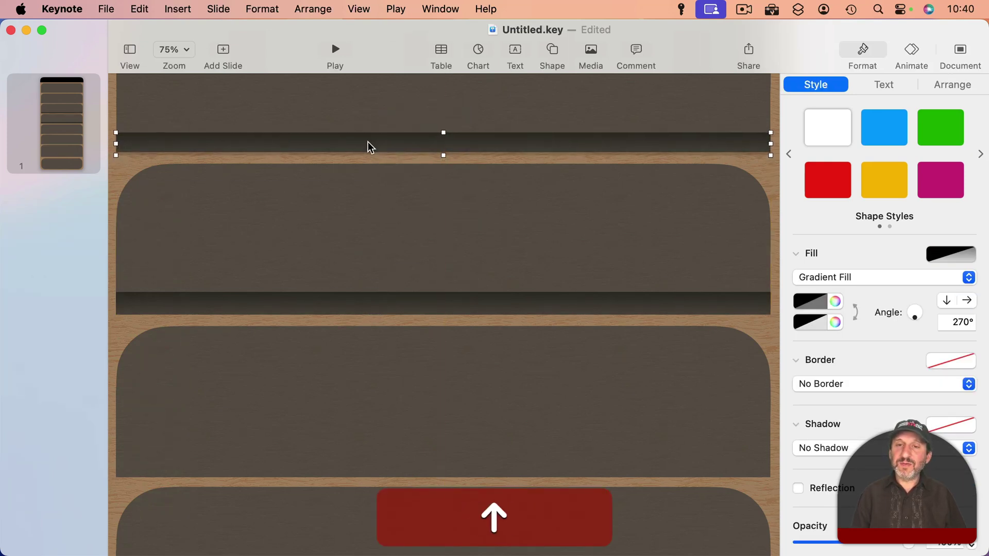
key("super+minus")
key("super+minus")
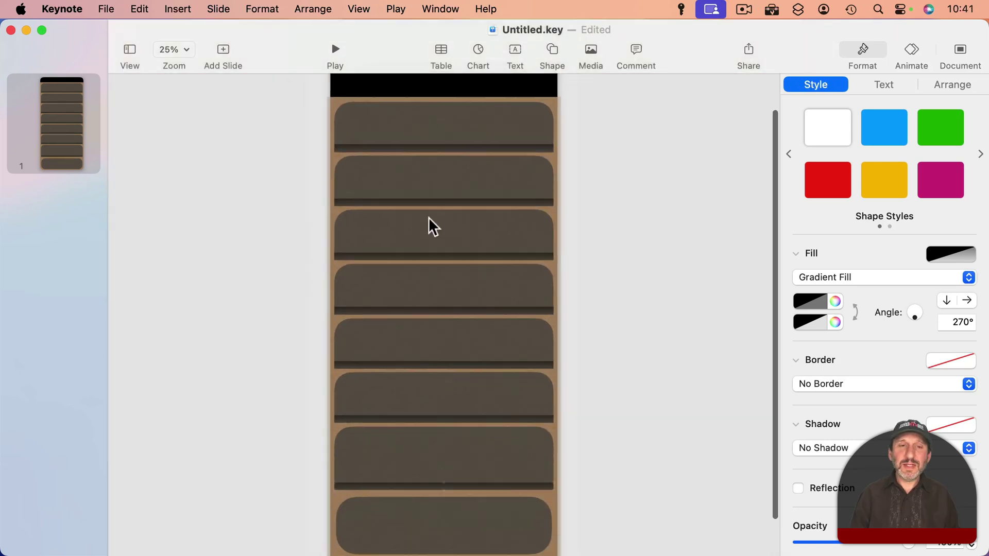
left_click(284, 305)
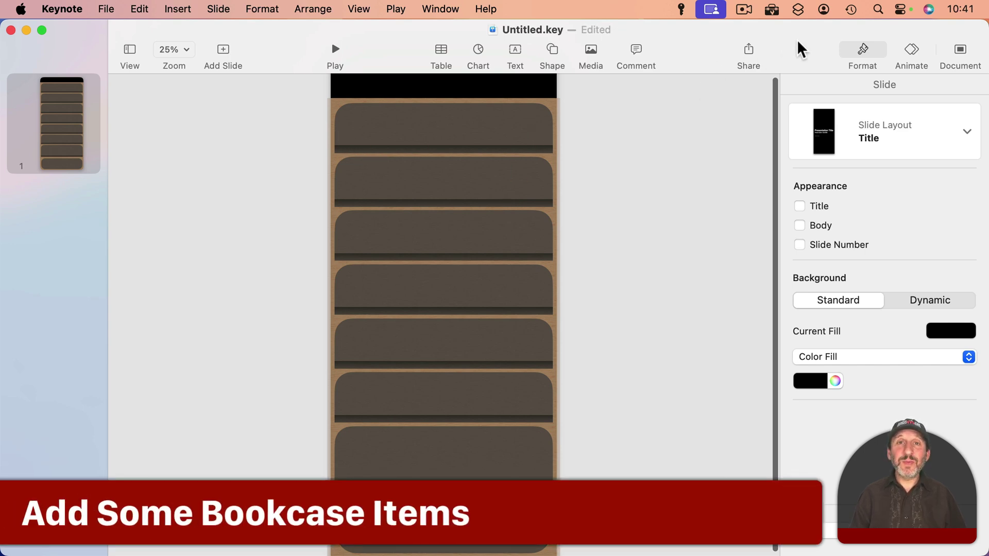
Step: Place books.pdf on the slide, shrink it, and stand it on a lower shelf
left_click_drag(798, 49, 707, 45)
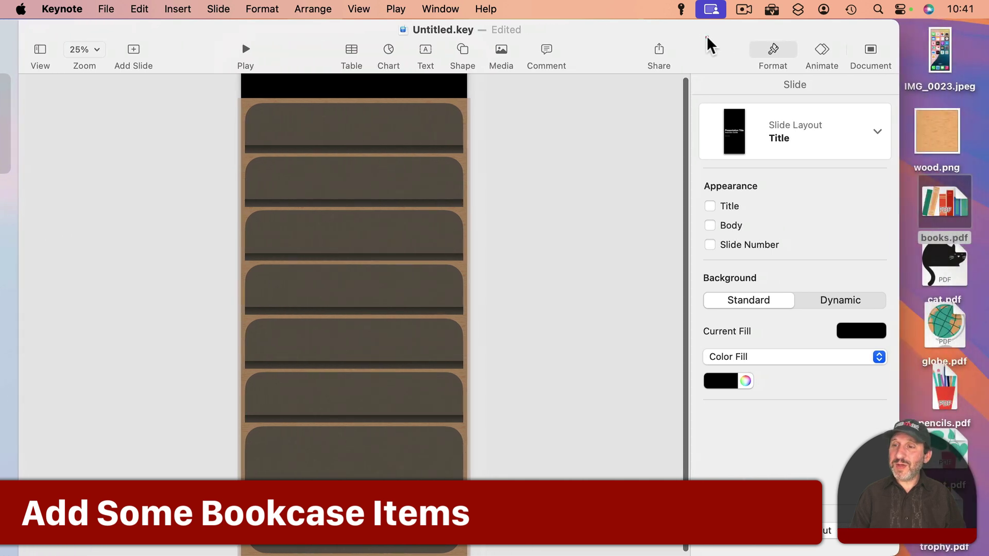
left_click(944, 191)
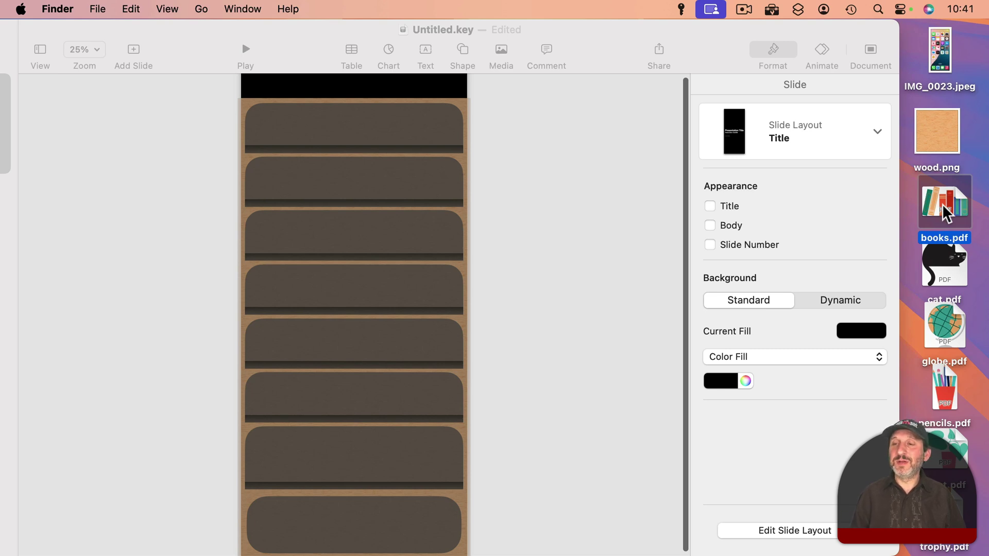
left_click_drag(942, 204, 618, 217)
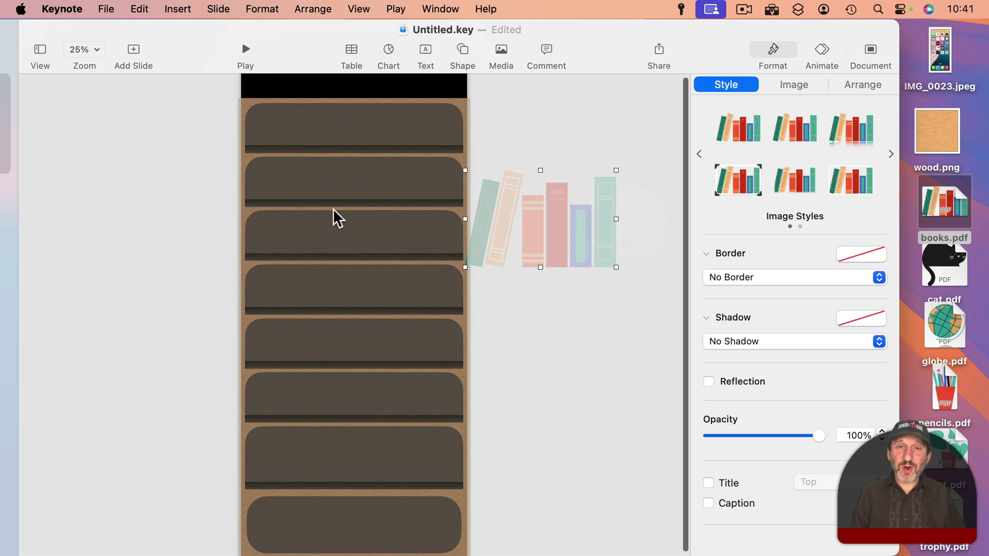
left_click_drag(549, 240, 403, 385)
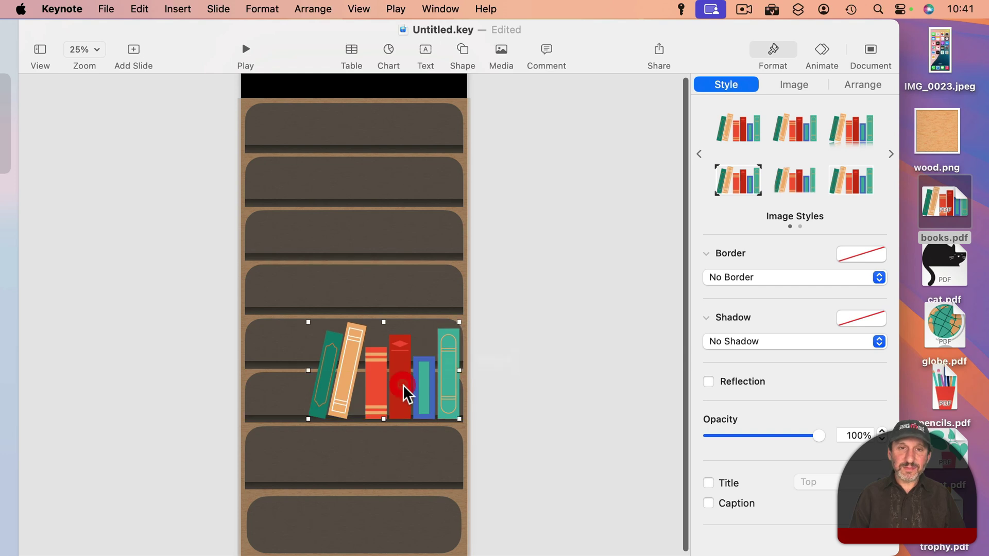
left_click_drag(306, 420, 373, 379)
left_click(367, 362)
left_click(383, 368)
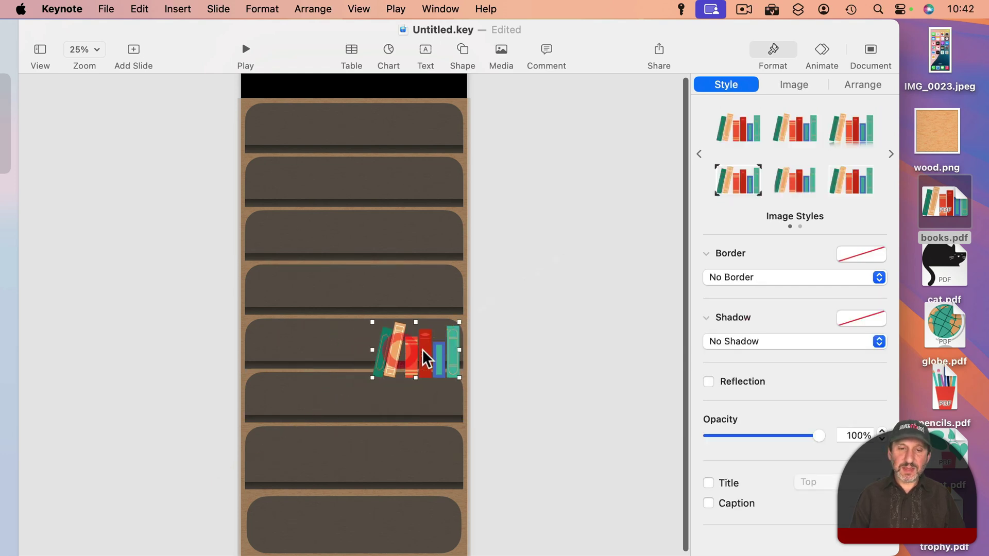
mouse_move(423, 350)
left_mouse_down()
mouse_move(424, 336)
mouse_move(416, 345)
left_mouse_up()
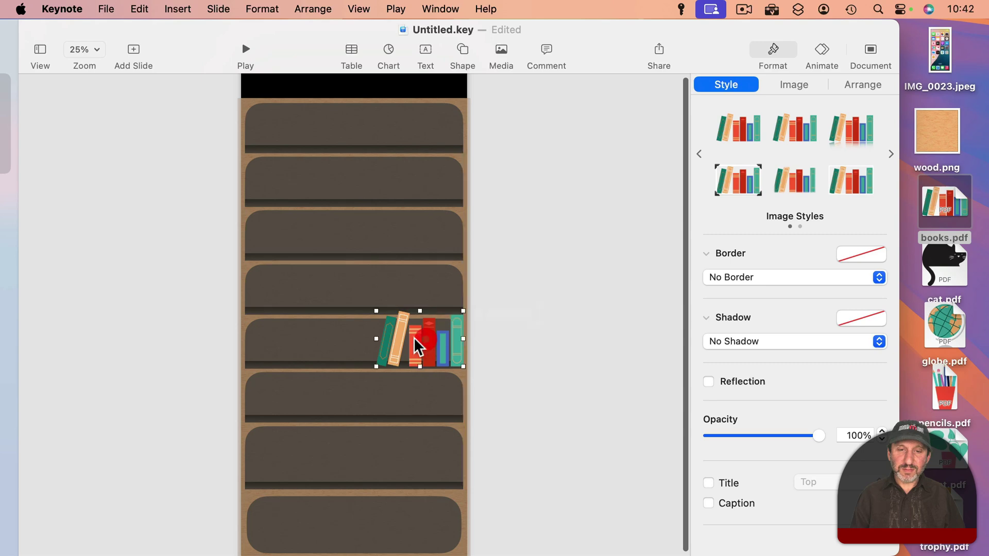
Step: Add the globe, plant, pencil cup, trophy and cat images onto shelves
left_click_drag(944, 324, 435, 177)
left_click_drag(945, 464, 270, 180)
left_click_drag(944, 386, 281, 461)
mouse_move(945, 510)
left_mouse_down()
mouse_move(435, 426)
mouse_move(435, 449)
left_mouse_up()
mouse_move(944, 263)
left_mouse_down()
mouse_move(524, 248)
mouse_move(279, 407)
left_mouse_up()
Step: Select the trophy, pencil cup, cat, books, globe and plant, and apply Drop Shadow
left_click(416, 453)
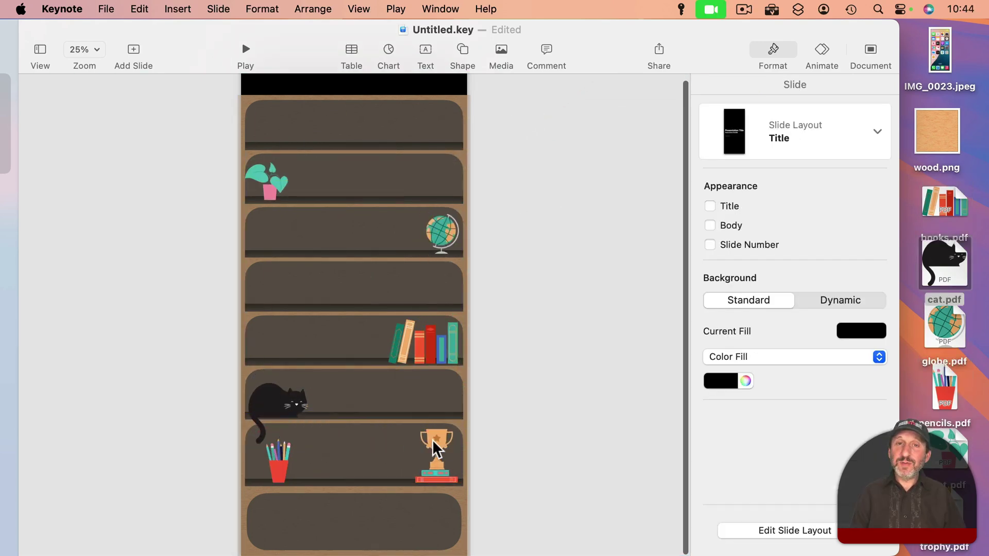
left_click(434, 441)
left_click(277, 444, "super")
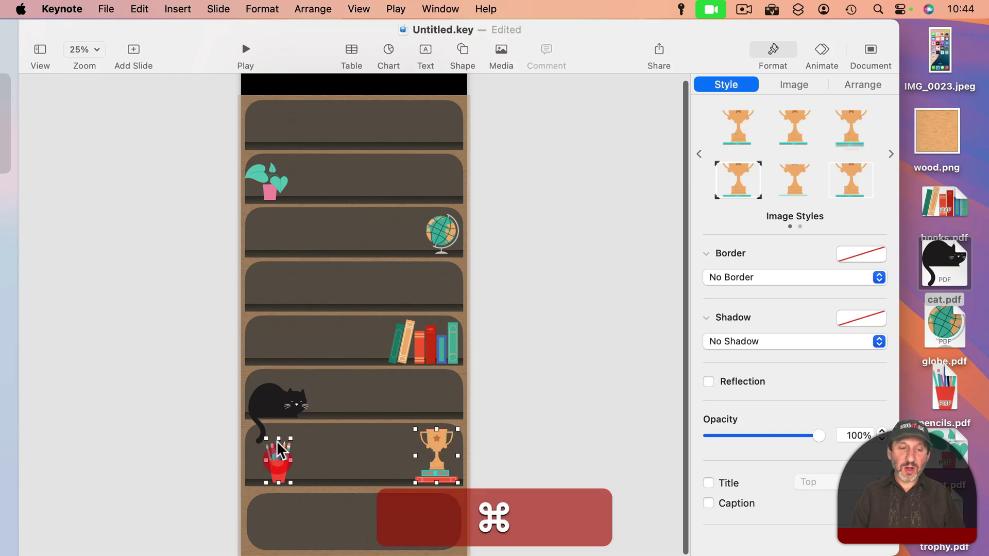
left_click(272, 399, "super")
left_click(434, 343, "super")
left_click(443, 234, "super")
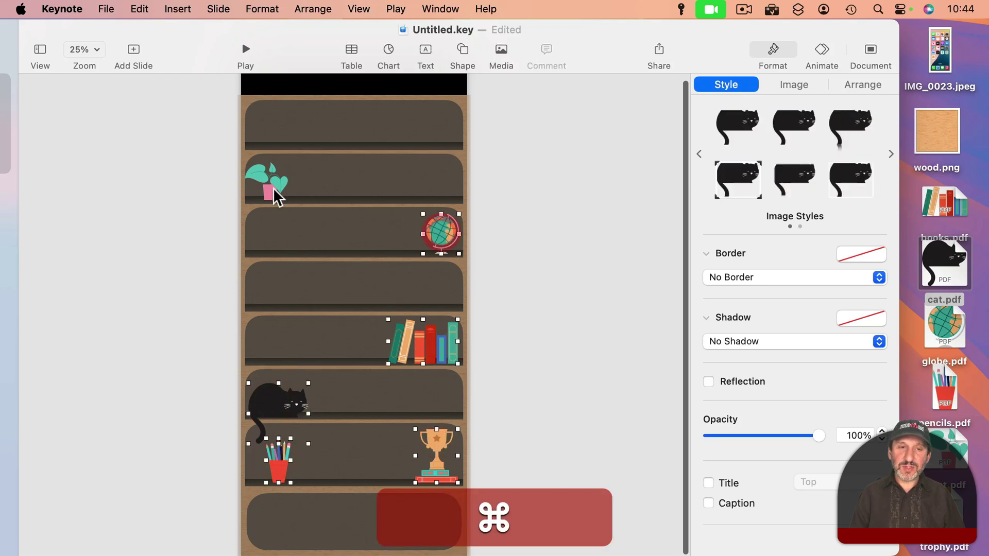
left_click(266, 182, "super")
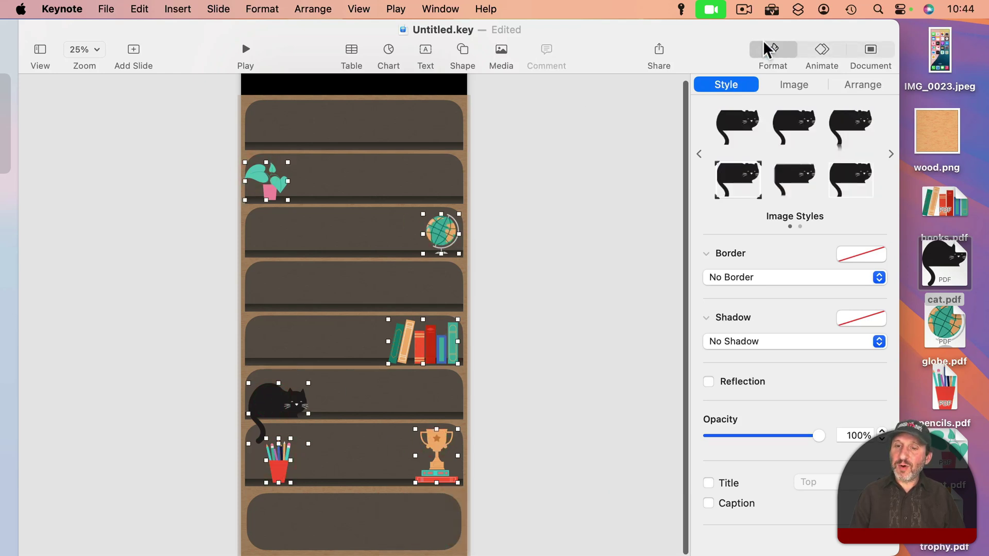
left_click(743, 348)
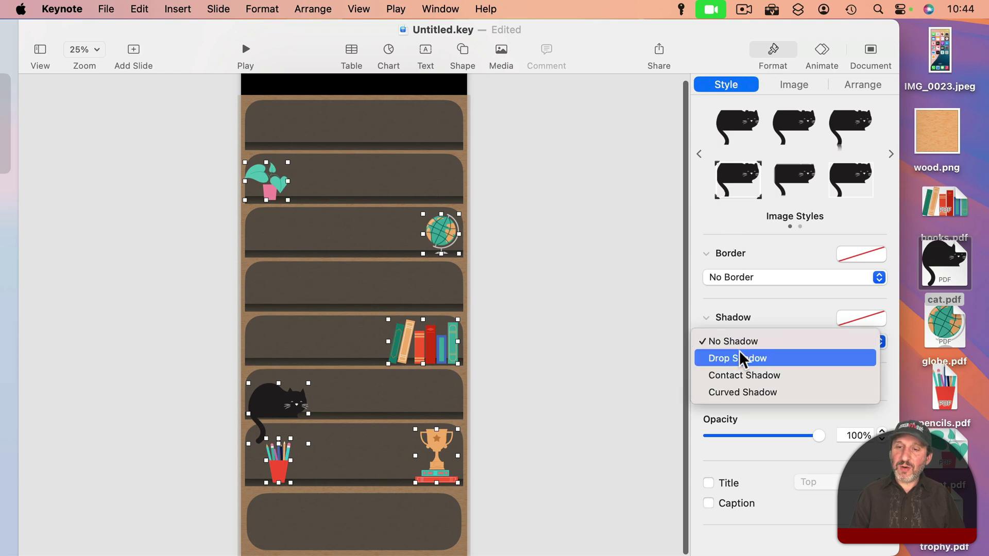
left_click(740, 353)
left_click(389, 186)
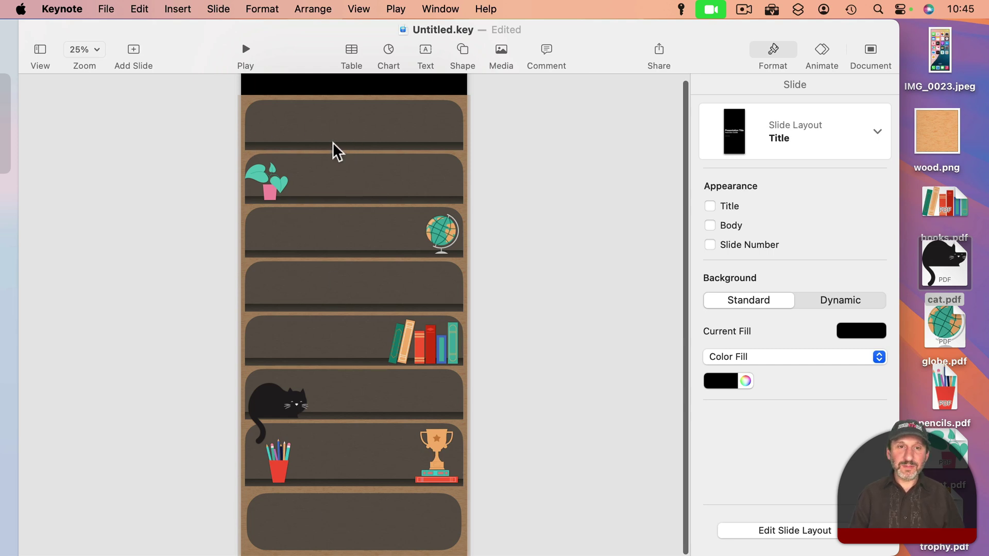
scroll(333, 142, "up", 2)
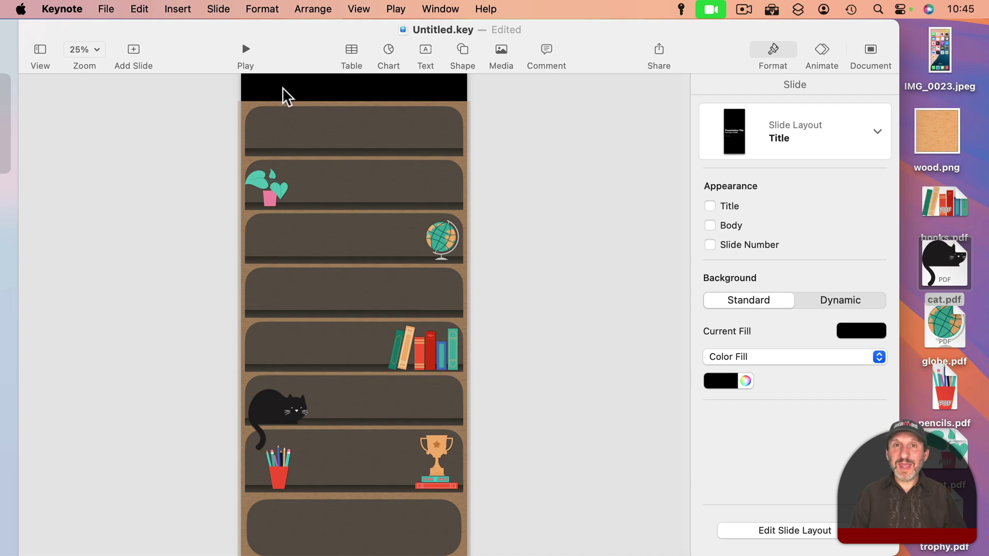
Step: Save the presentation as Bookcase Wallpaper.key
left_click(105, 9)
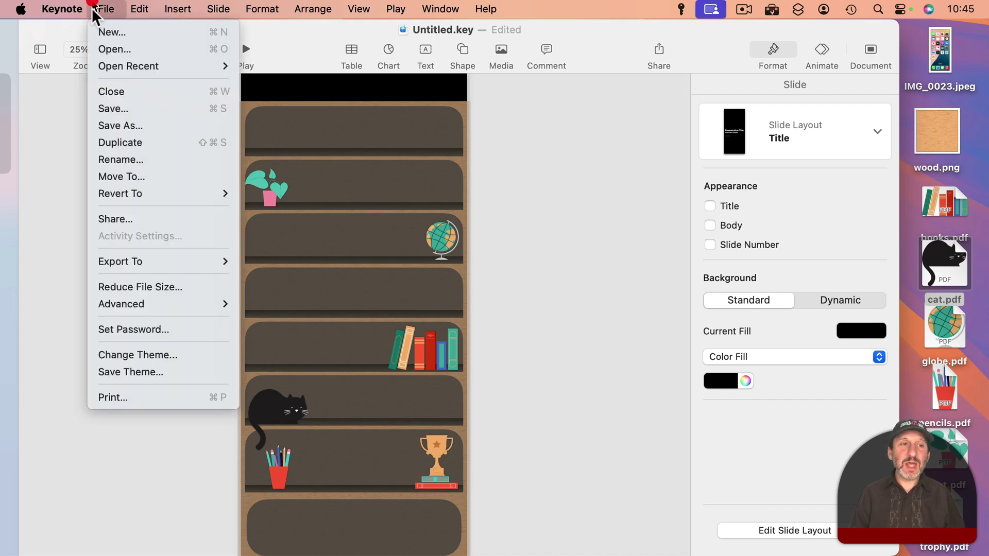
left_click(107, 104)
type("Bookcase Wallpaper.key")
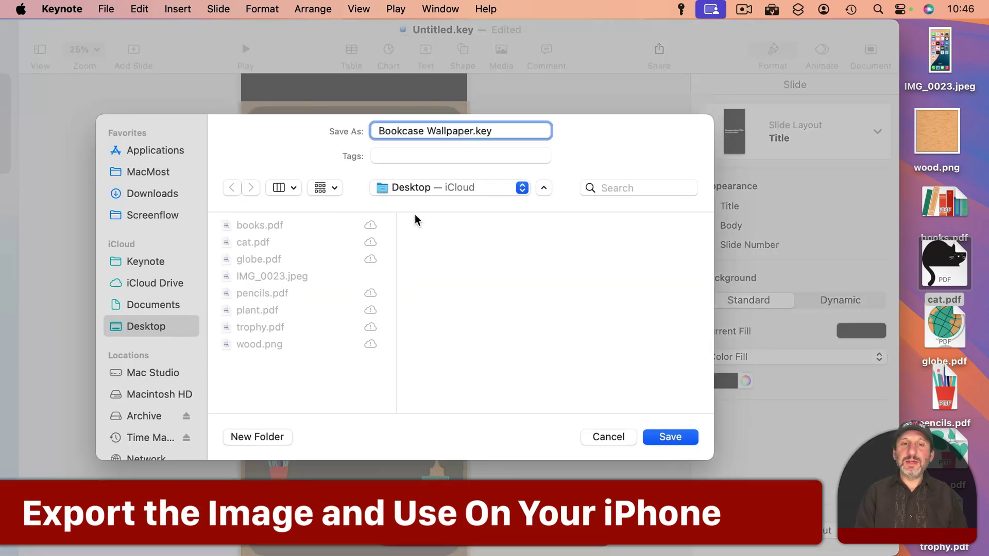
key("Return")
Step: Export the slide as a PNG image to the Desktop and hide Keynote
left_click(114, 7)
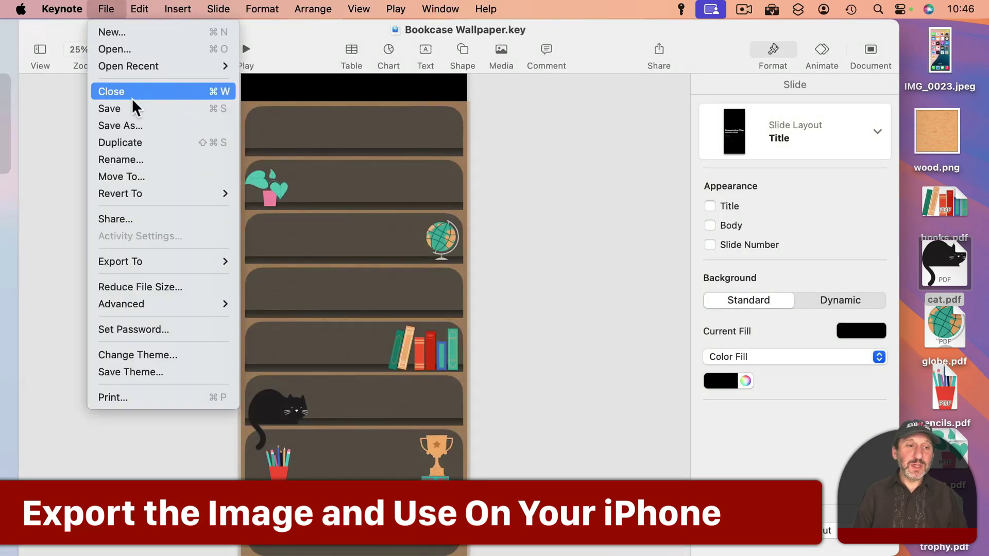
mouse_move(144, 257)
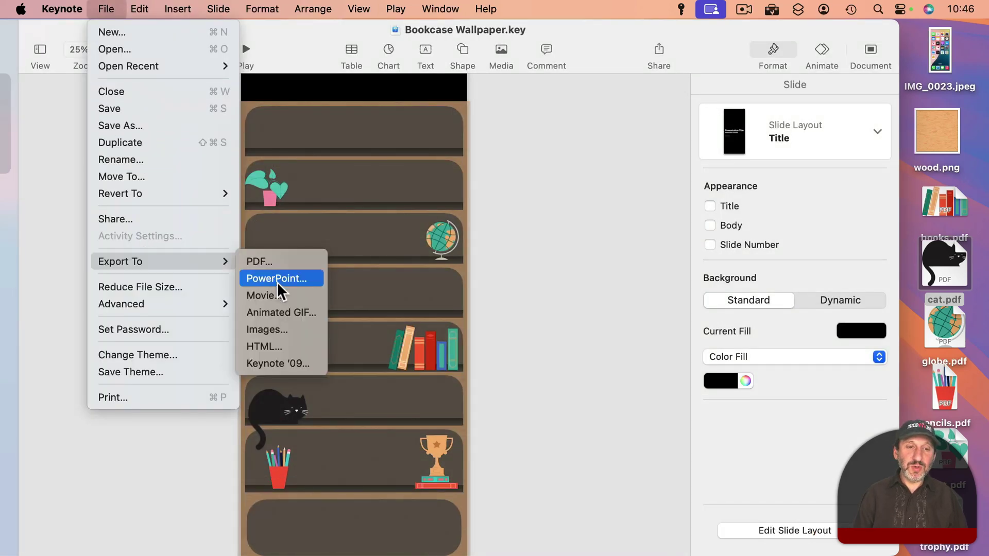
left_click(283, 327)
left_click(329, 232)
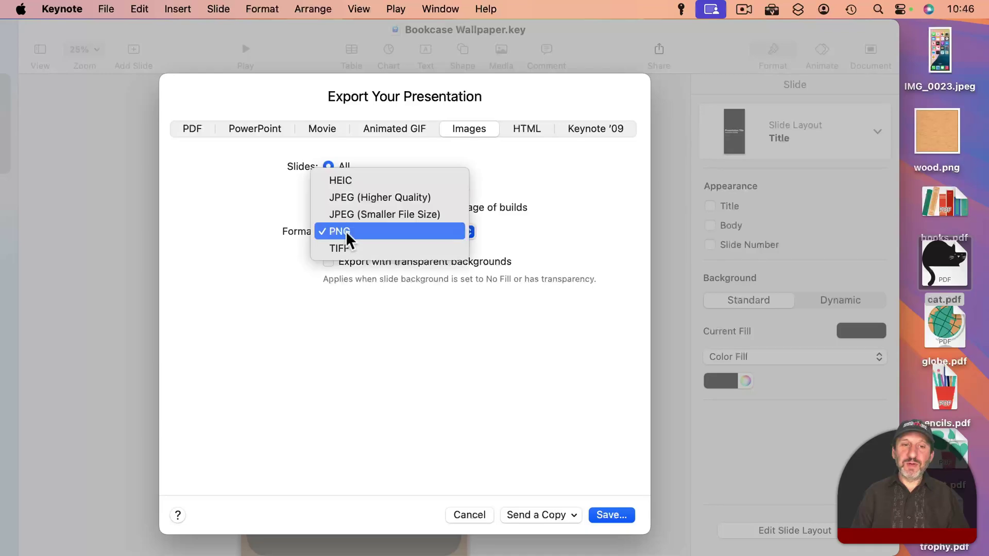
left_click(283, 227)
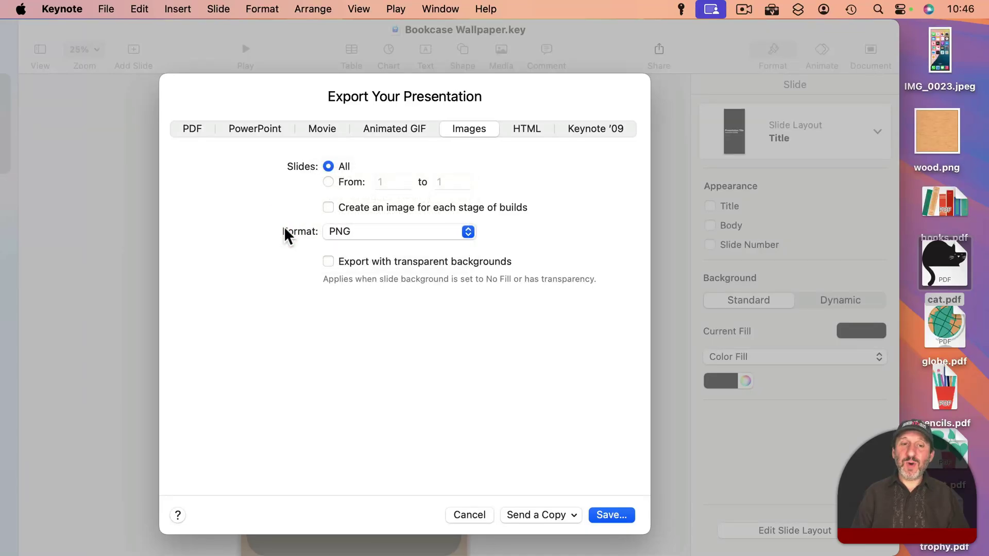
left_click(611, 513)
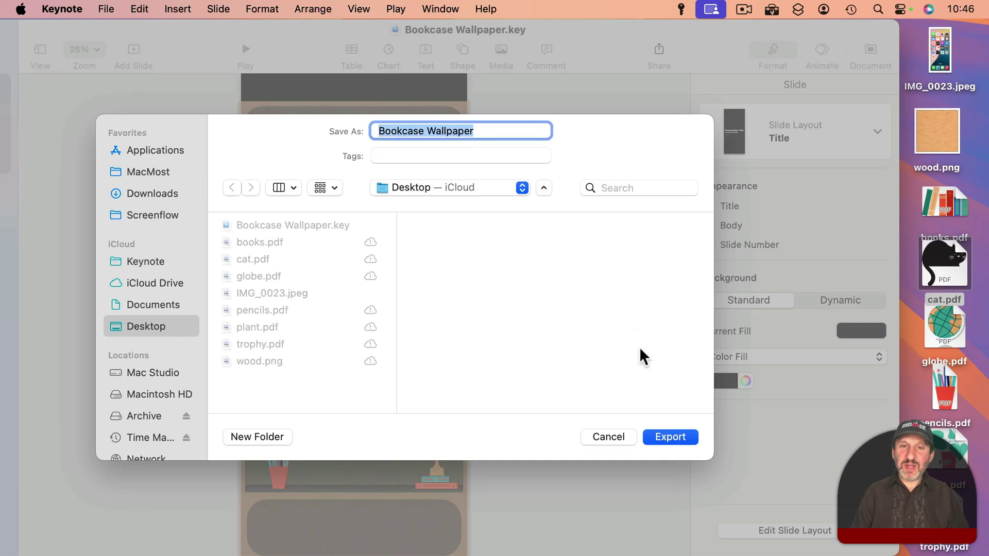
left_click(670, 437)
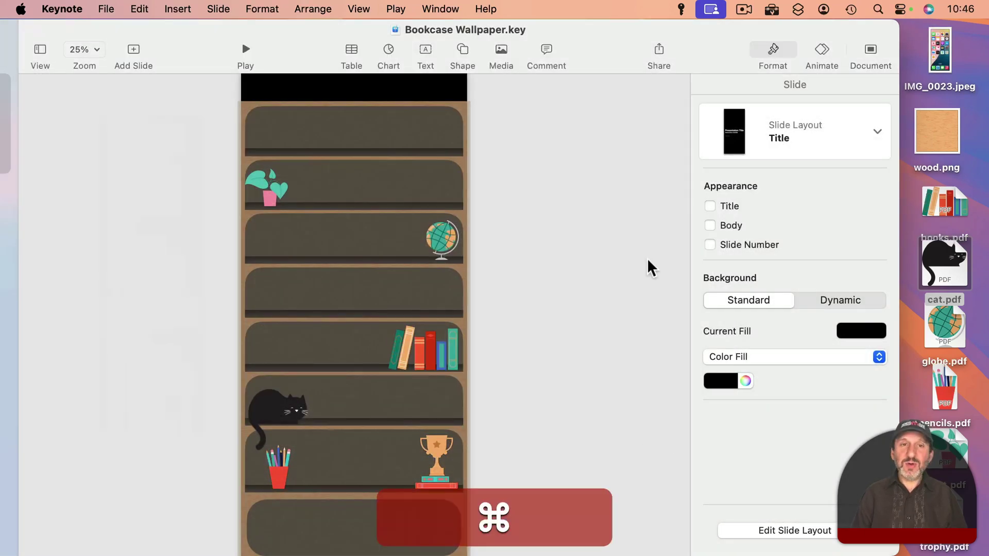
key("super+h")
Step: Preview Bookcase Wallpaper.001.png from its Desktop folder and add it to Photos via the Dock
left_click_drag(852, 314, 796, 94)
double_click(796, 94)
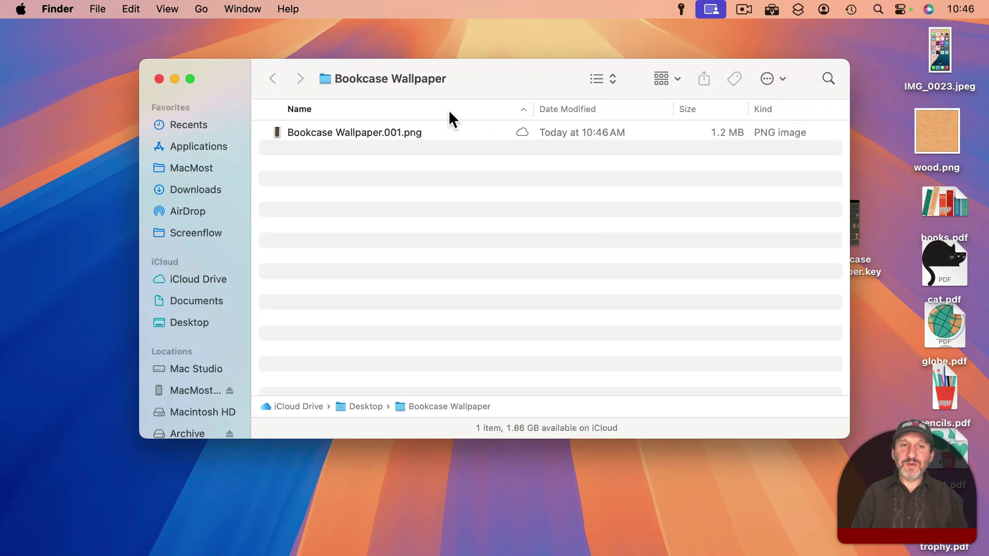
left_click(346, 133)
key("space")
key("space")
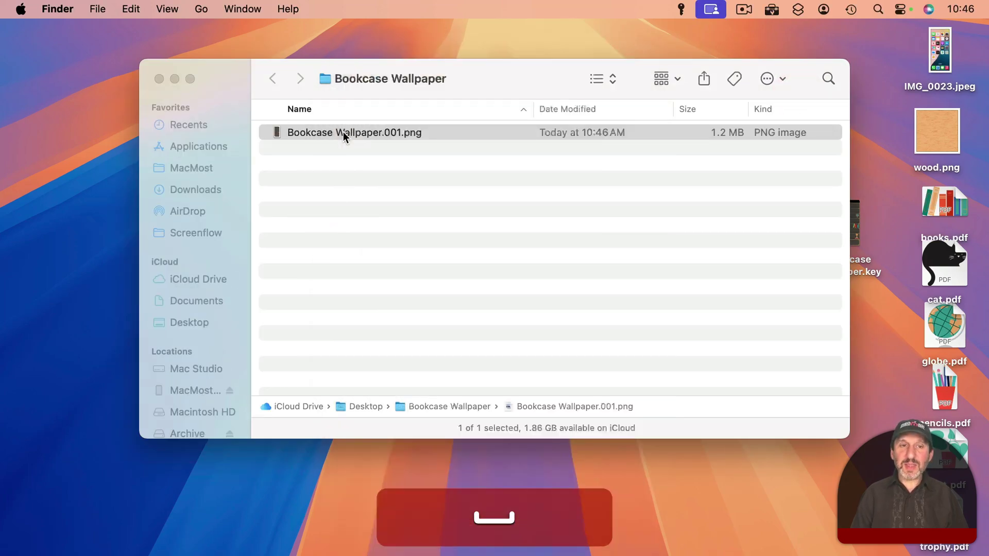
left_click_drag(306, 134, 298, 521)
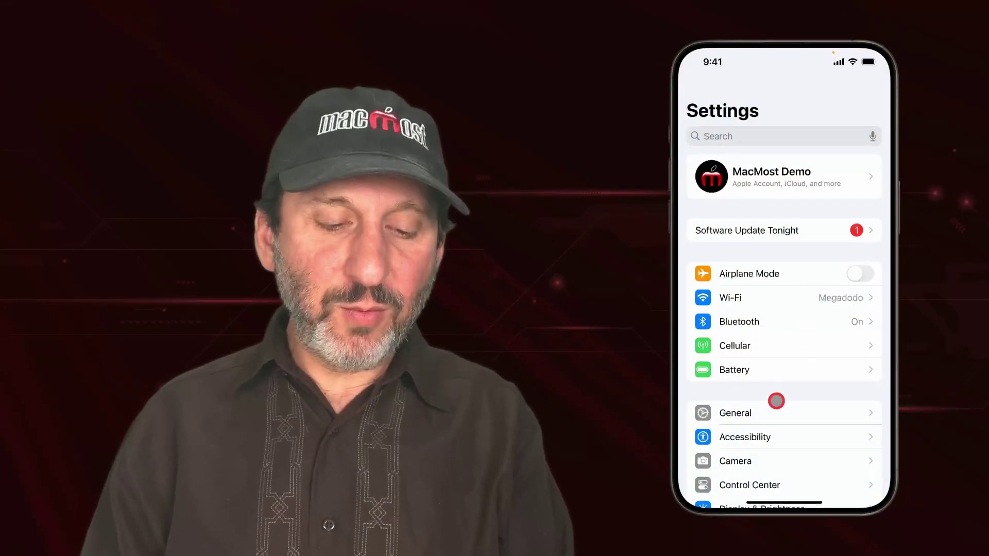
Step: Scroll down the iPhone's Settings list toward the Wallpaper entry
left_click_drag(775, 399, 773, 193)
left_click_drag(790, 382, 768, 334)
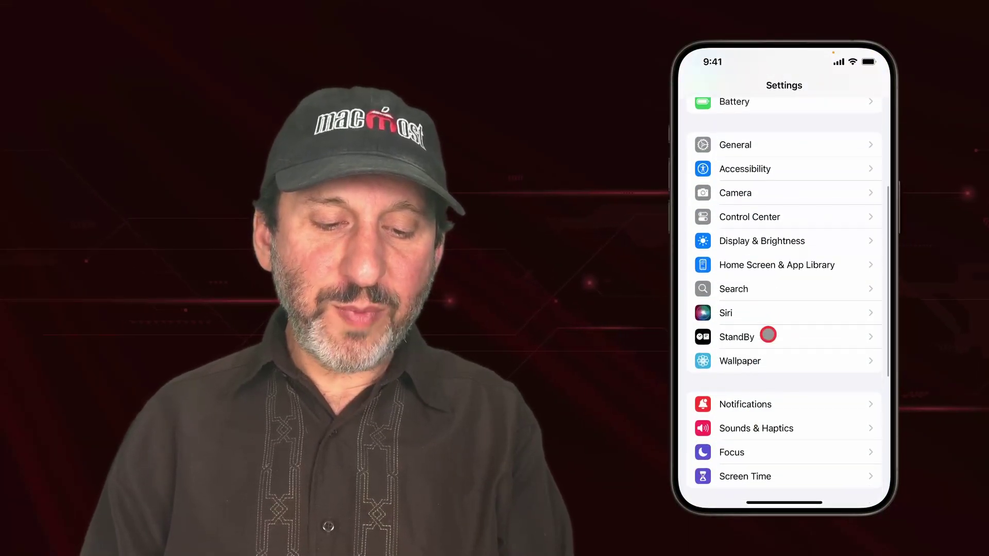